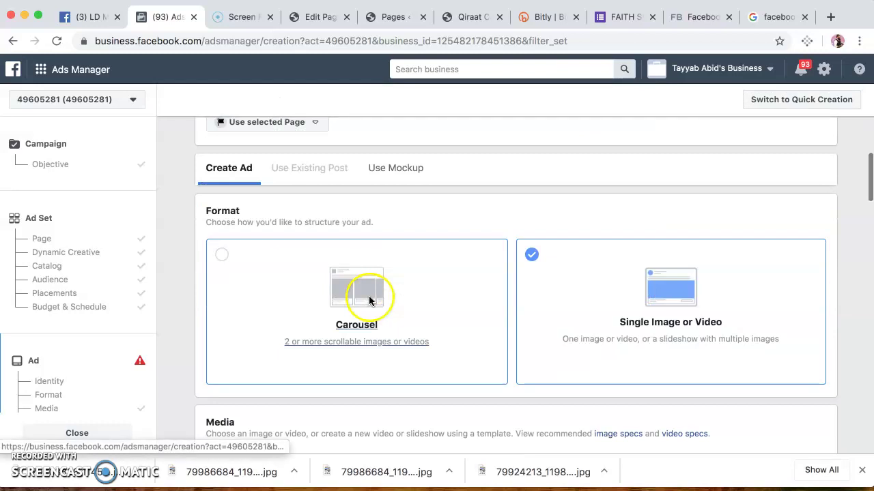
# Add a line break after "Live Deen Media Competition" in the ad's primary text.
pyautogui.scroll(-3, 534, 304)
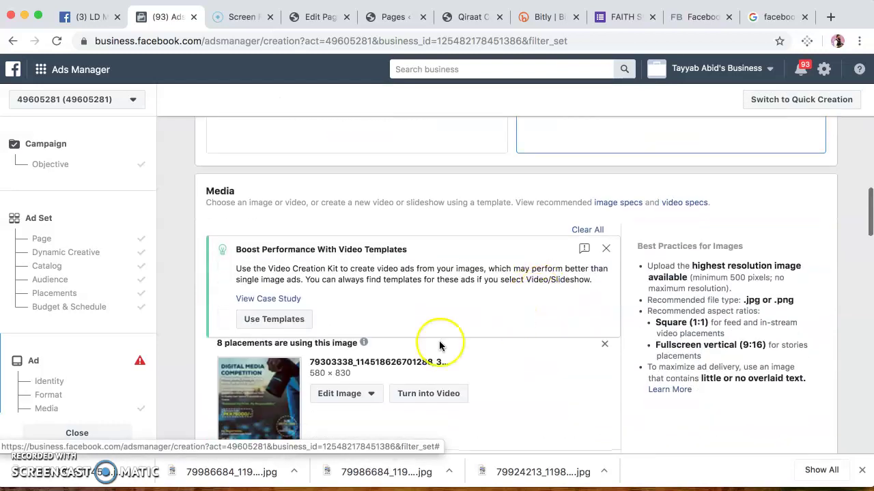
pyautogui.scroll(-2, 288, 355)
pyautogui.scroll(-5, 287, 298)
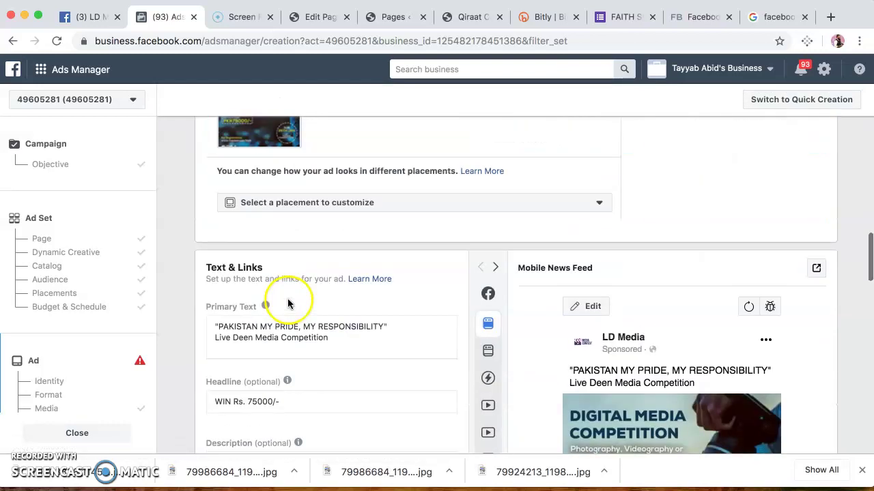
pyautogui.scroll(1, 287, 298)
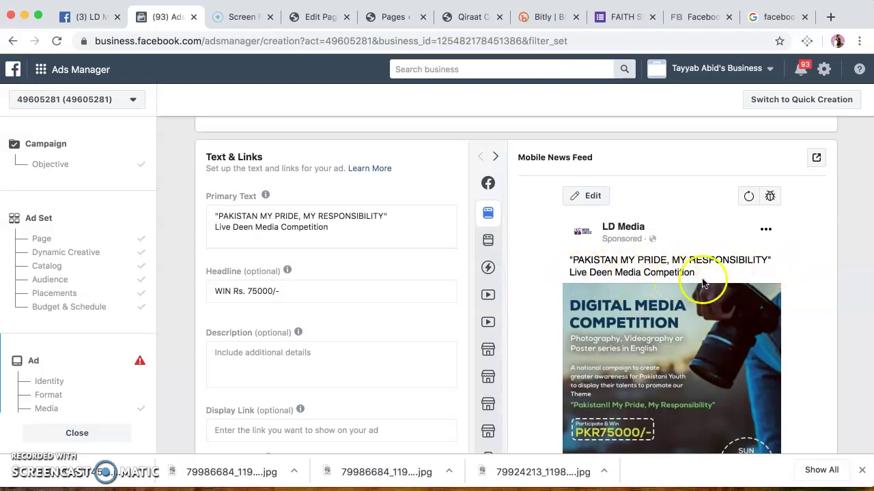
pyautogui.click(343, 236)
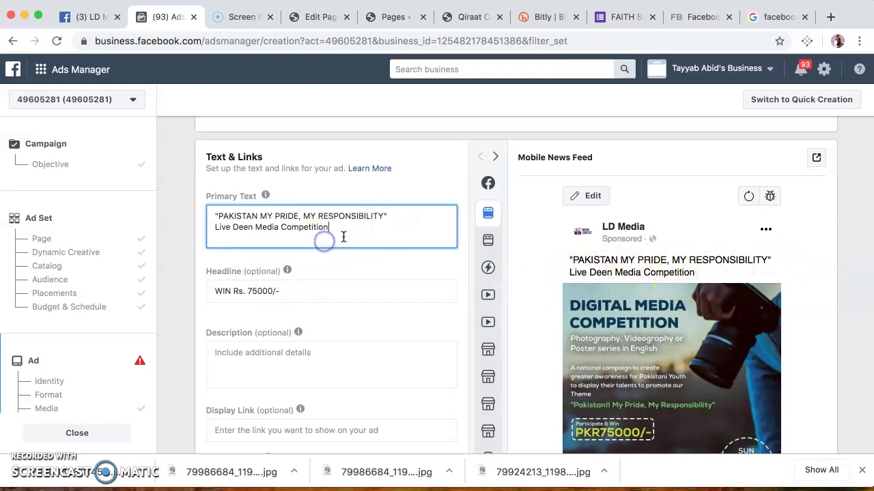
pyautogui.press('Return')
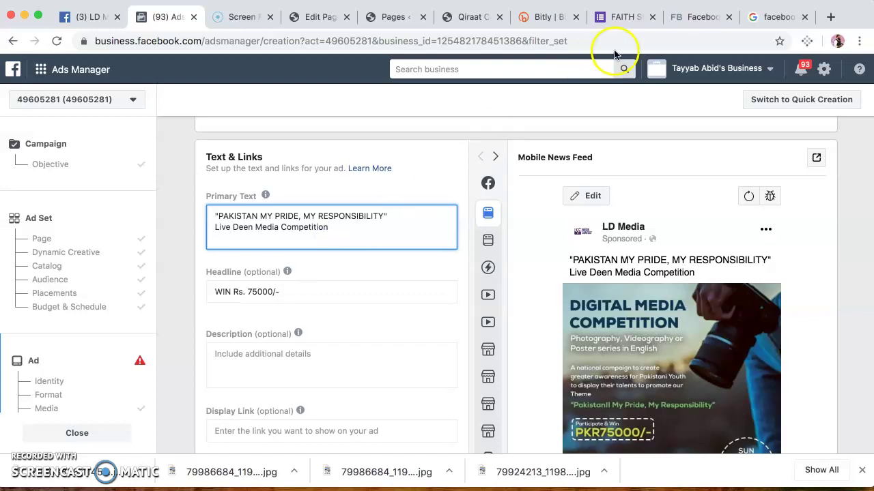
pyautogui.click(91, 24)
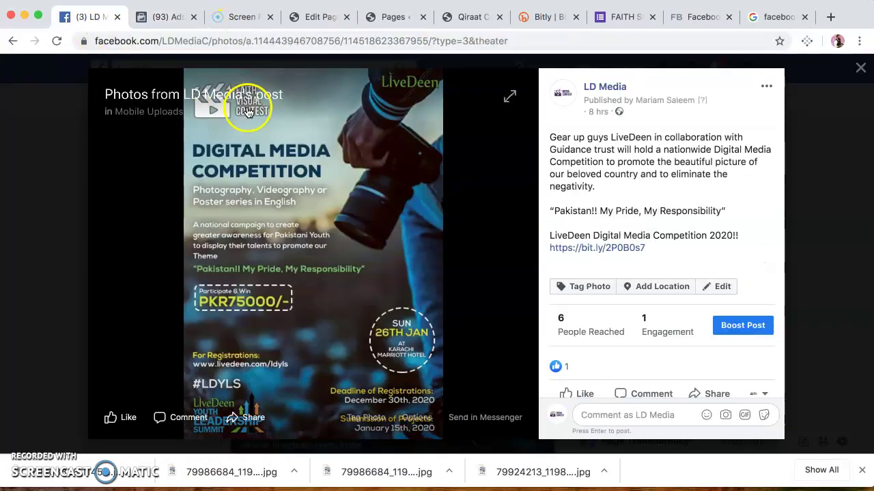
pyautogui.click(15, 42)
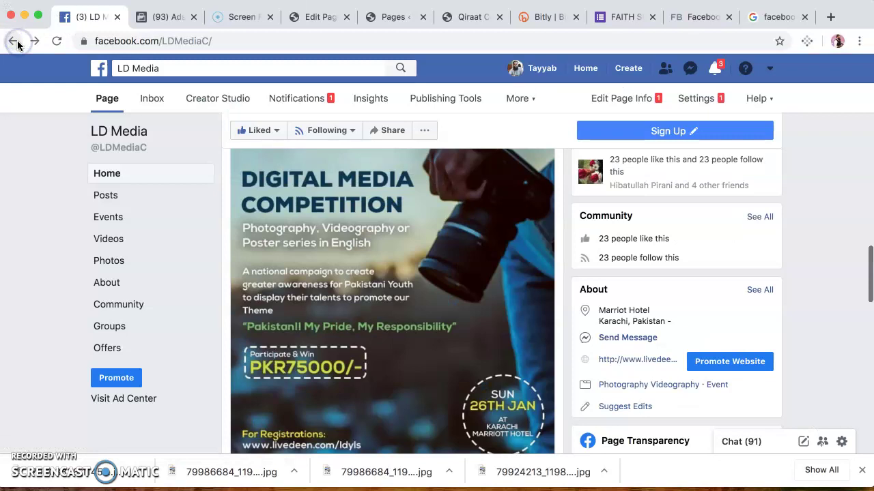
pyautogui.click(423, 41)
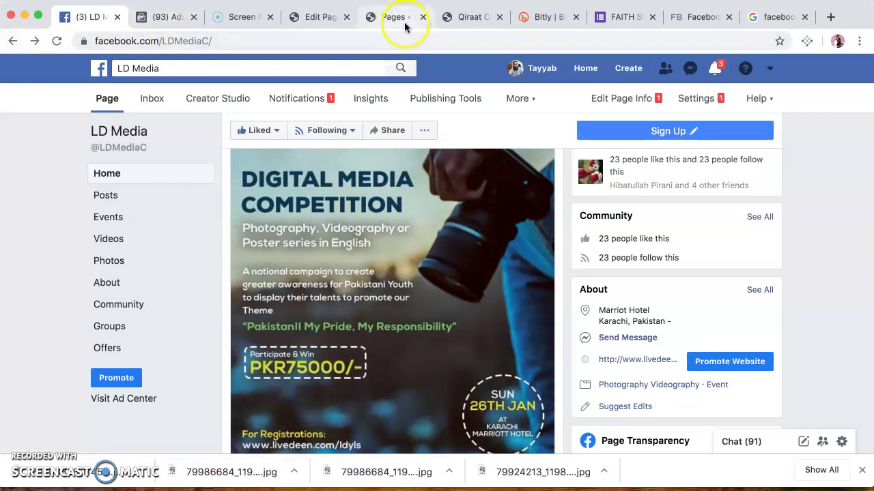
pyautogui.click(203, 41)
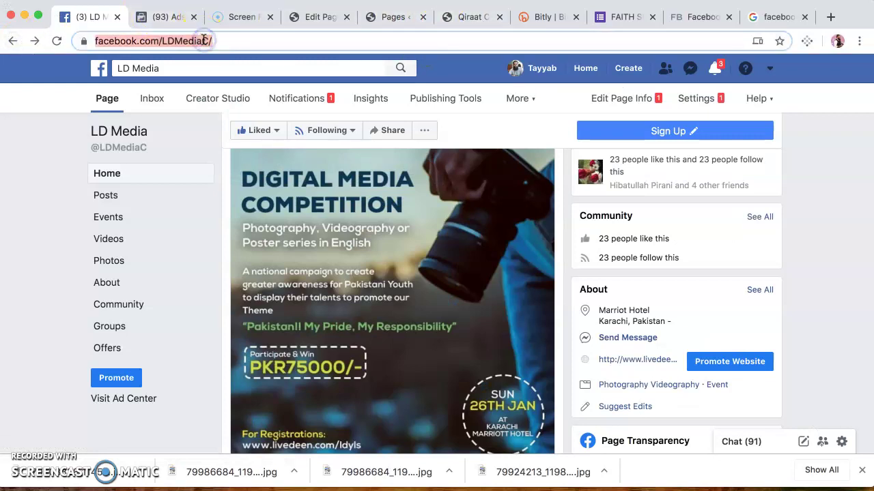
pyautogui.write('faith.livedeen.com')
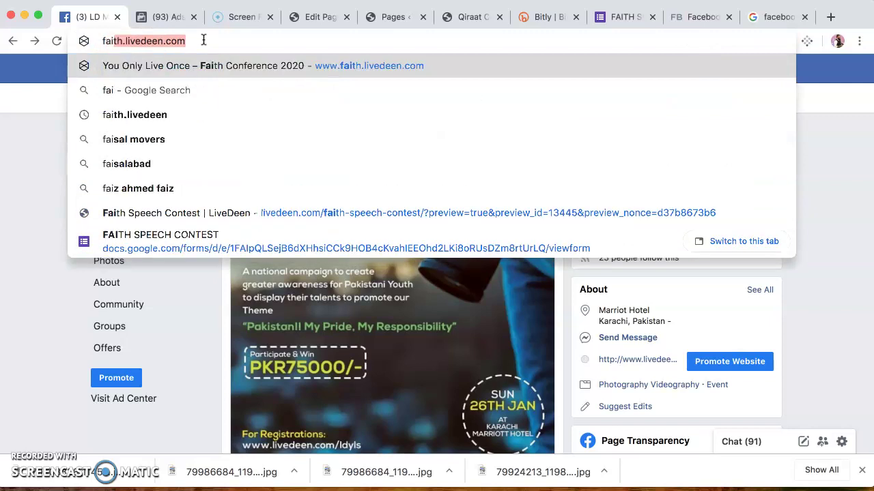
pyautogui.press('Right')
pyautogui.write('\\')
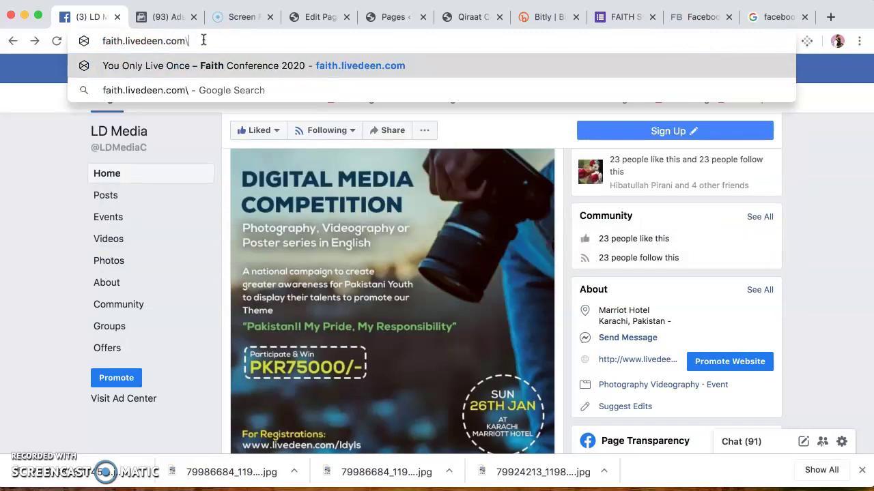
pyautogui.press('BackSpace')
pyautogui.click(169, 19)
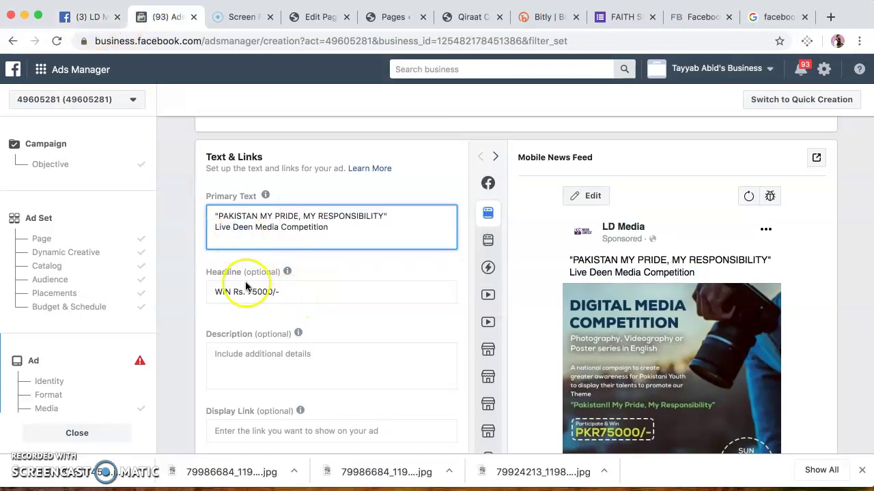
pyautogui.scroll(-3, 297, 295)
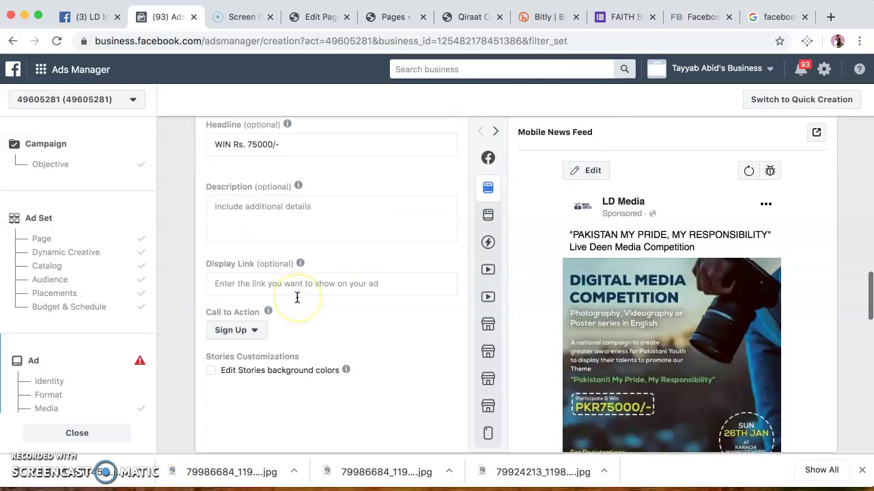
pyautogui.press('Return')
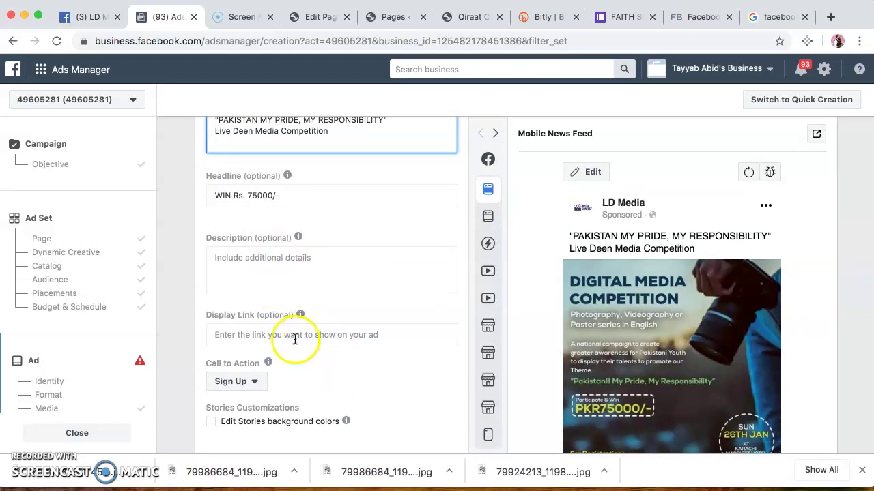
pyautogui.scroll(-5, 322, 372)
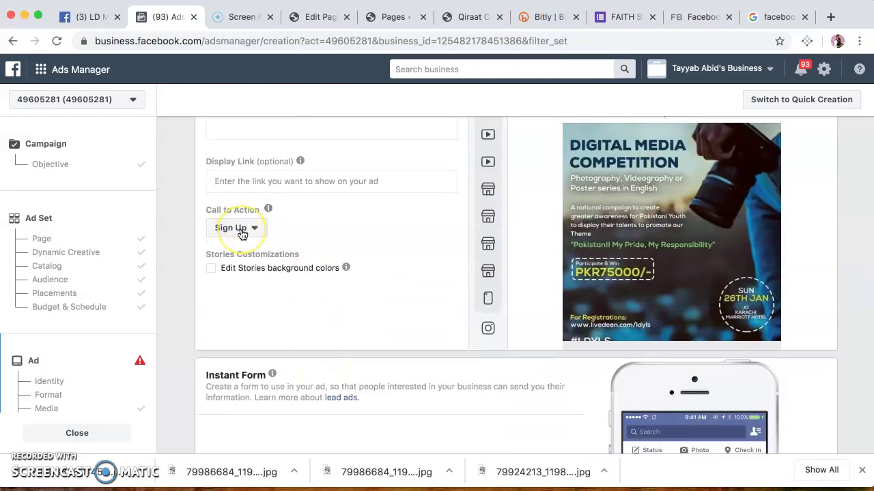
pyautogui.scroll(-1, 395, 265)
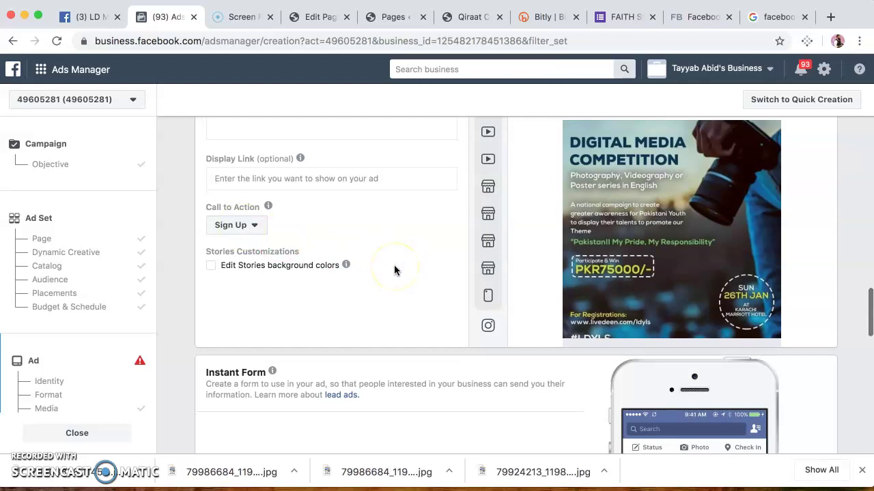
pyautogui.scroll(3, 390, 265)
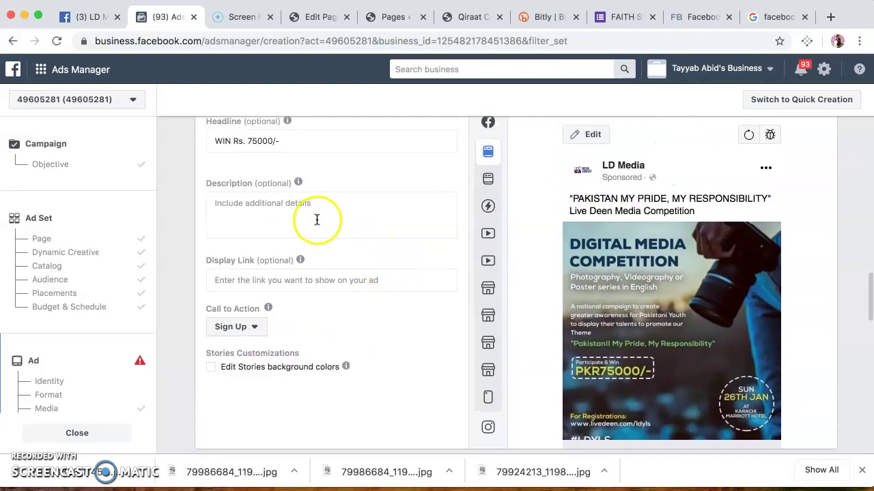
pyautogui.click(317, 219)
pyautogui.click(321, 280)
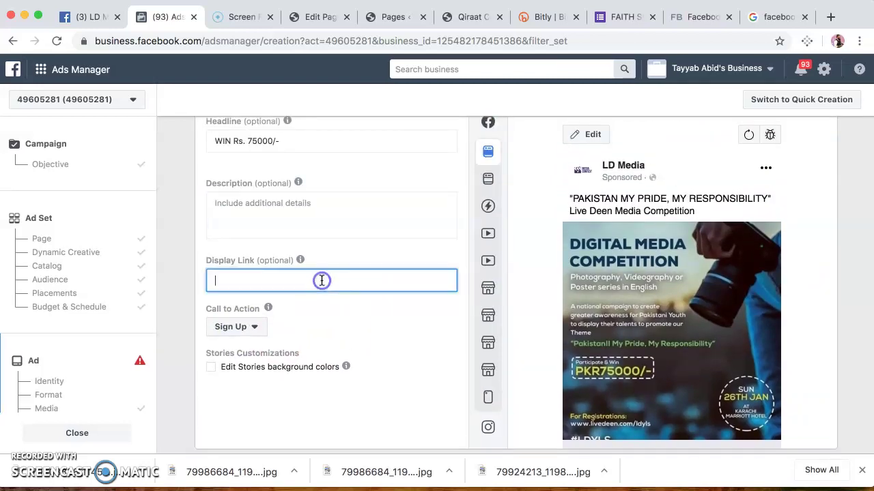
pyautogui.scroll(-2, 322, 281)
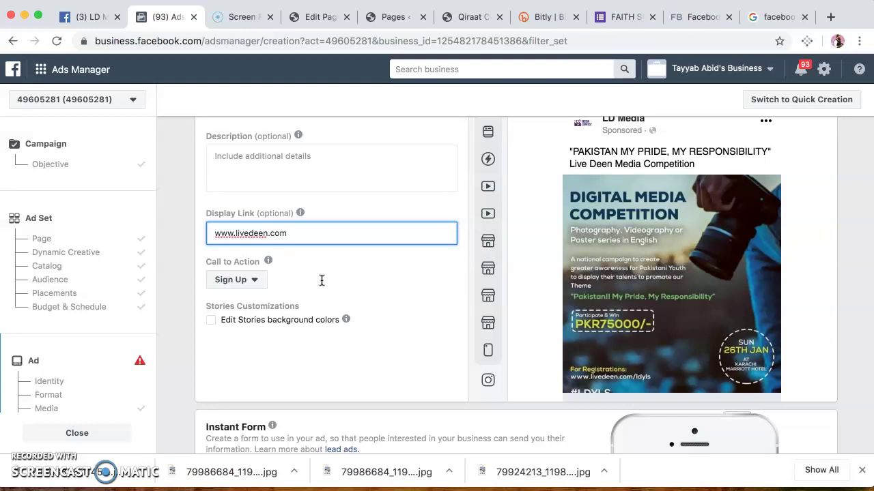
pyautogui.write('www.livedeen.com/ld')
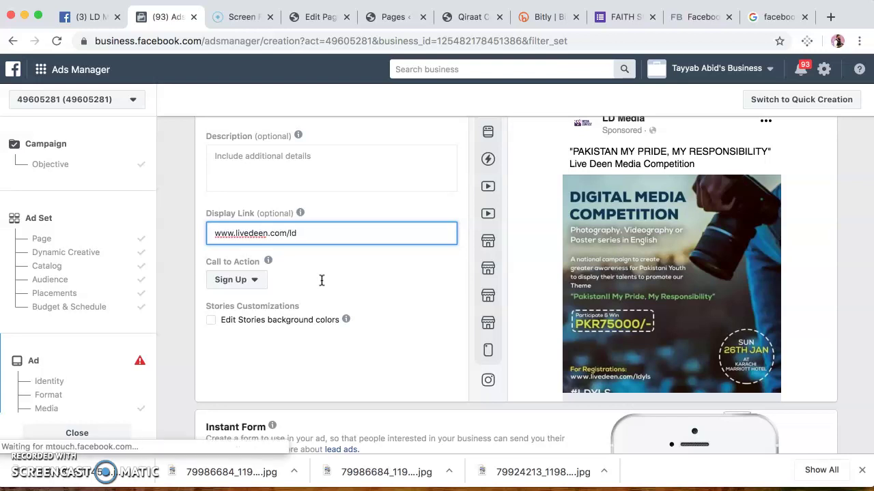
pyautogui.write('yls')
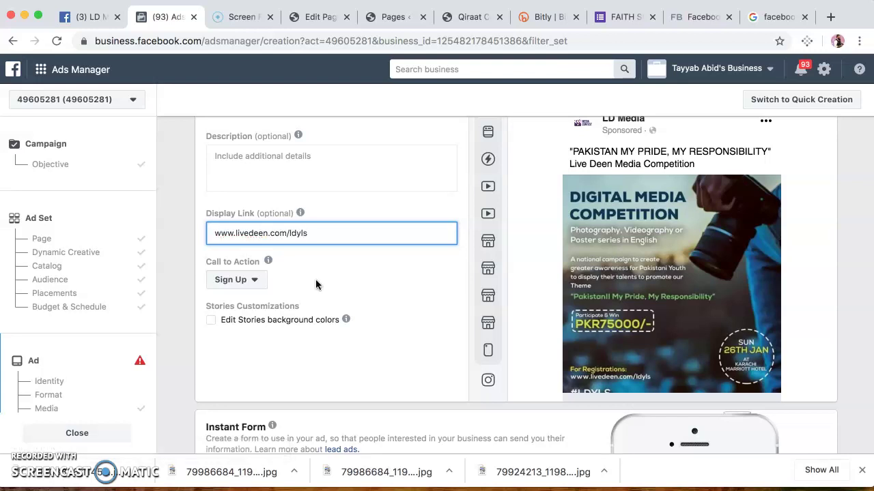
# Start creating a new instant form for the lead ad.
pyautogui.click(255, 283)
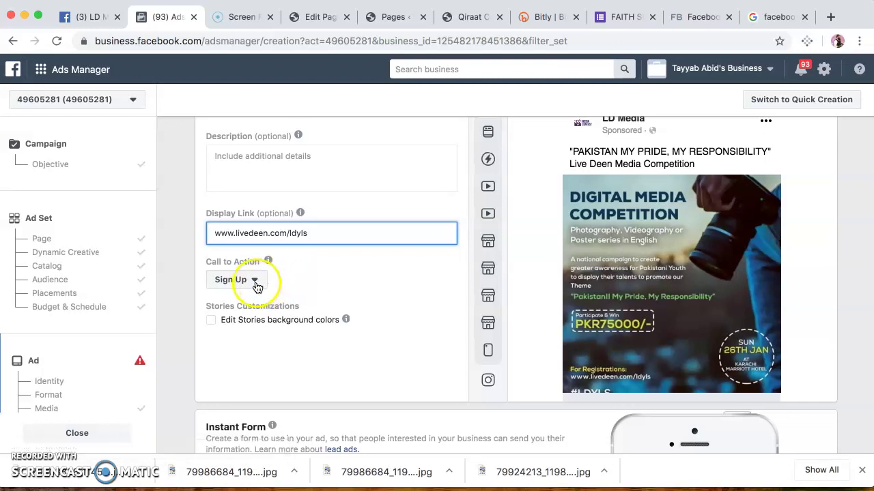
pyautogui.scroll(-5, 320, 300)
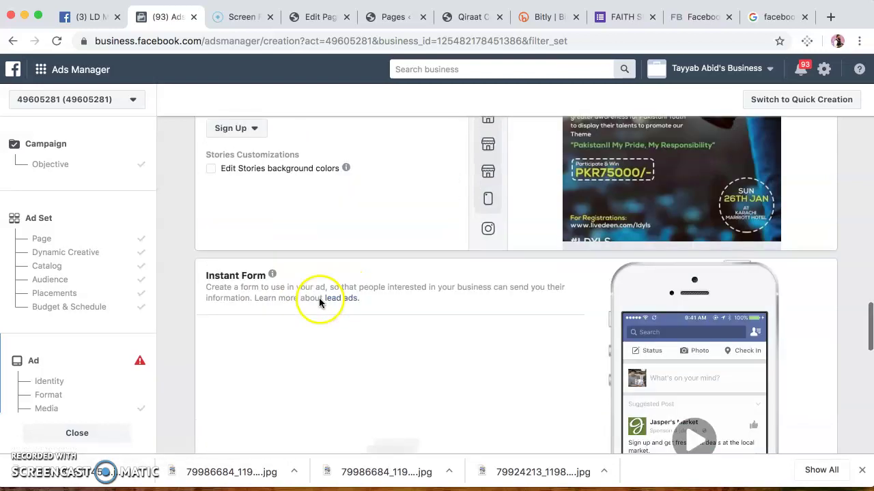
pyautogui.scroll(-5, 308, 294)
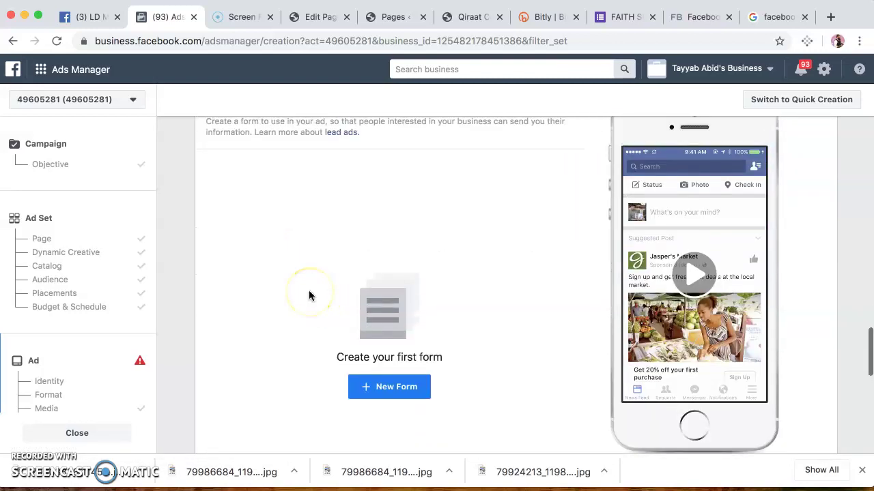
pyautogui.click(383, 342)
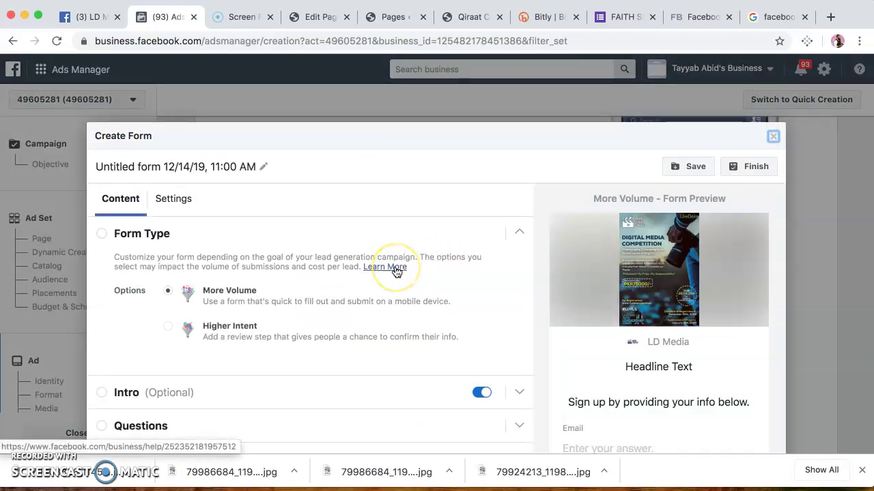
# Compare the two form types and set the new form to Higher Intent.
pyautogui.scroll(-2, 396, 272)
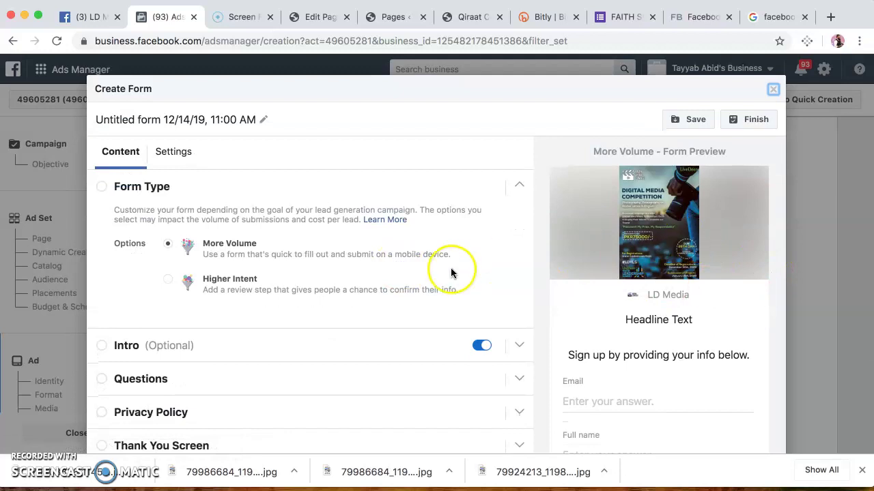
pyautogui.scroll(-3, 450, 271)
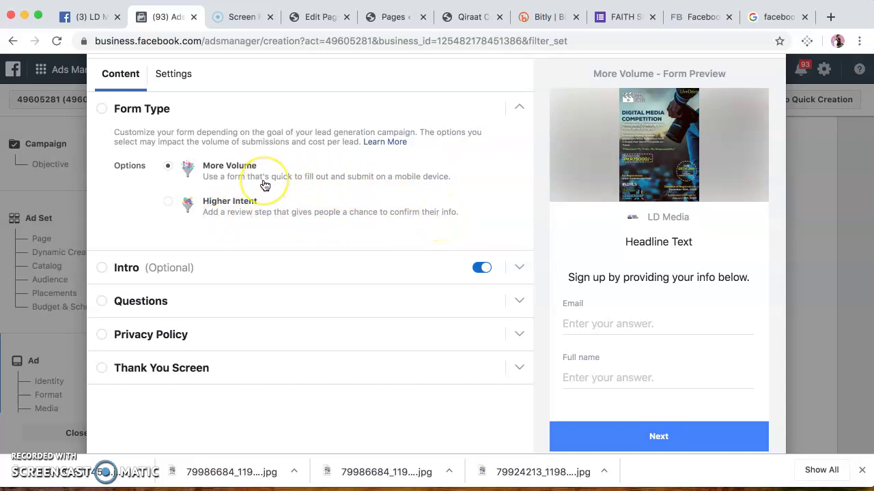
pyautogui.click(254, 219)
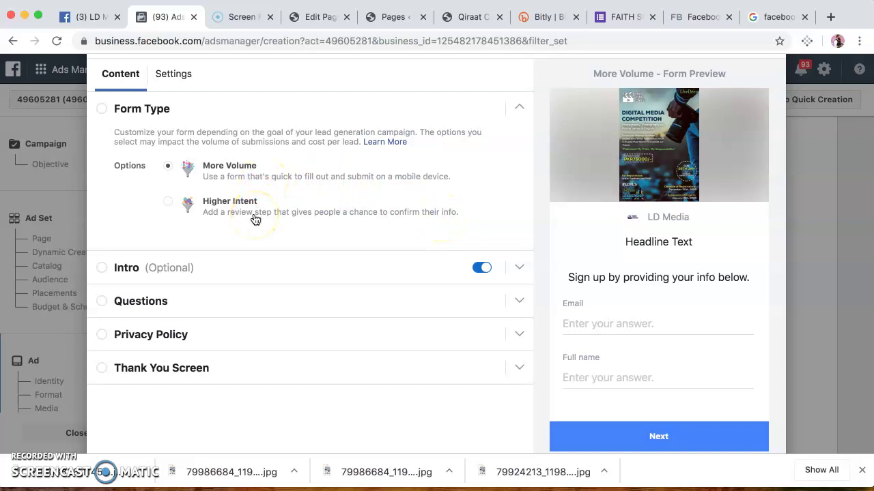
pyautogui.click(250, 180)
pyautogui.click(246, 211)
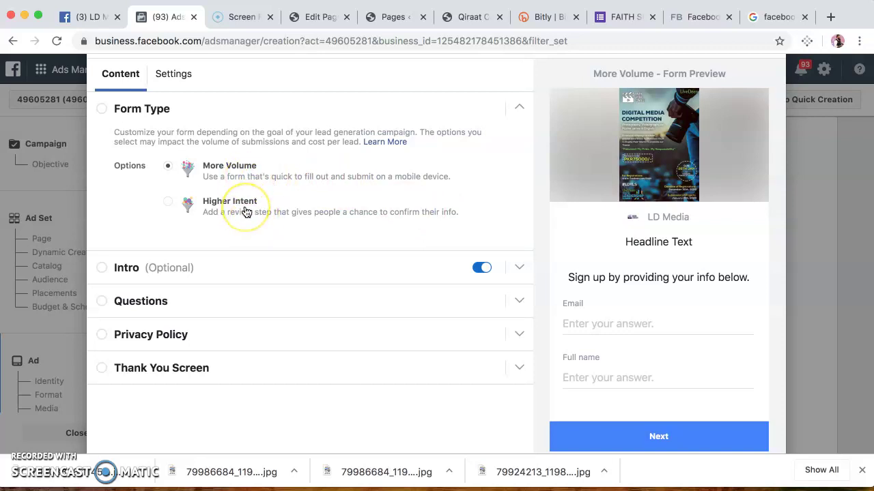
pyautogui.click(246, 210)
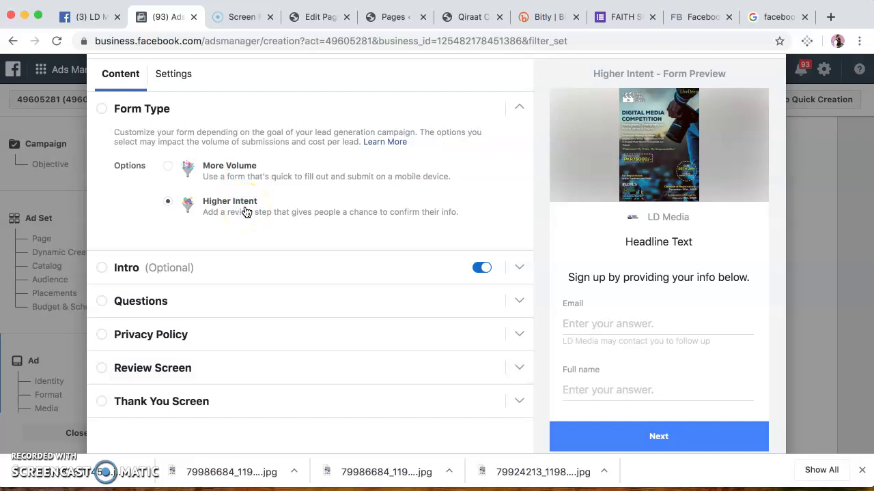
pyautogui.click(222, 202)
pyautogui.click(225, 212)
pyautogui.click(235, 175)
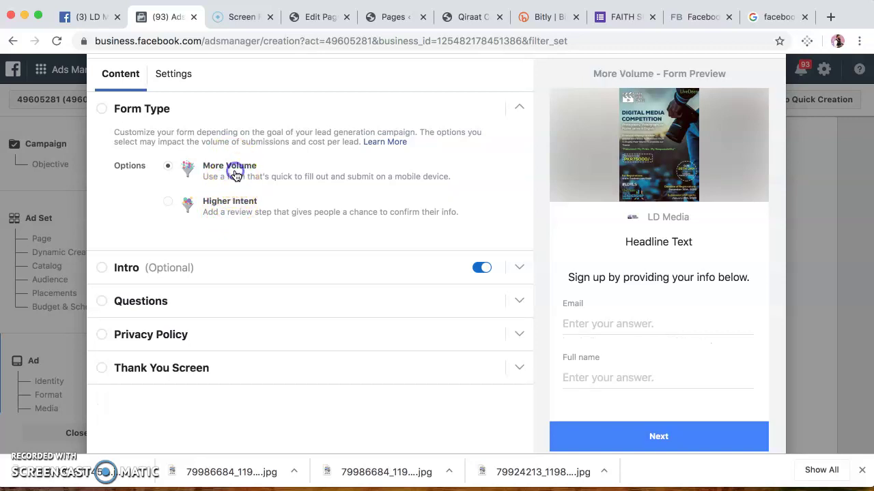
pyautogui.click(234, 204)
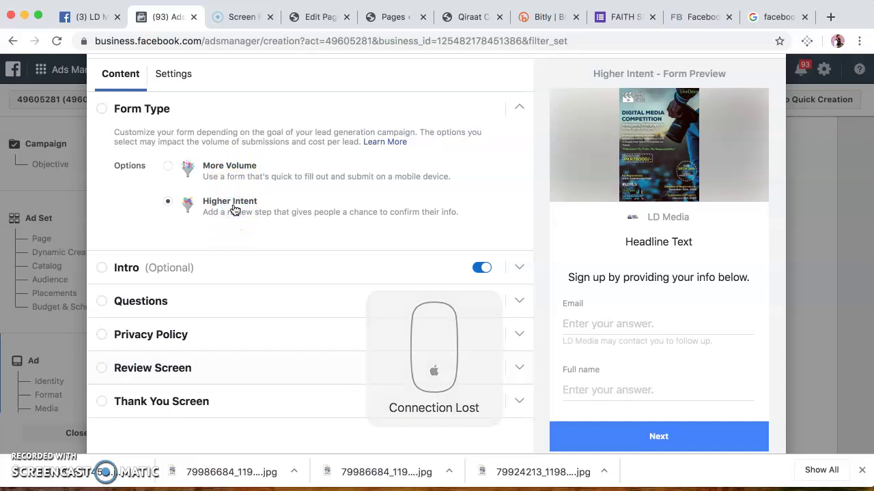
# Set the form's intro headline to "Live Deen Media Competition", correcting the spelling and removing the trailing comma.
pyautogui.click(180, 275)
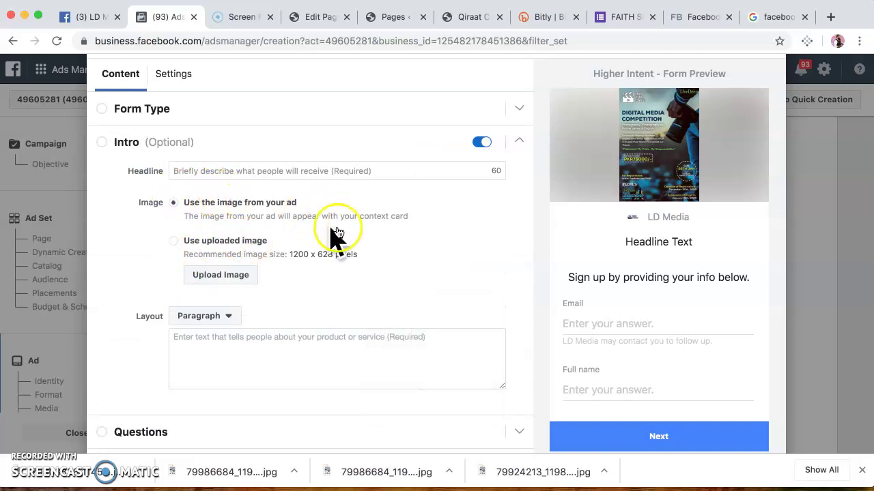
pyautogui.click(191, 170)
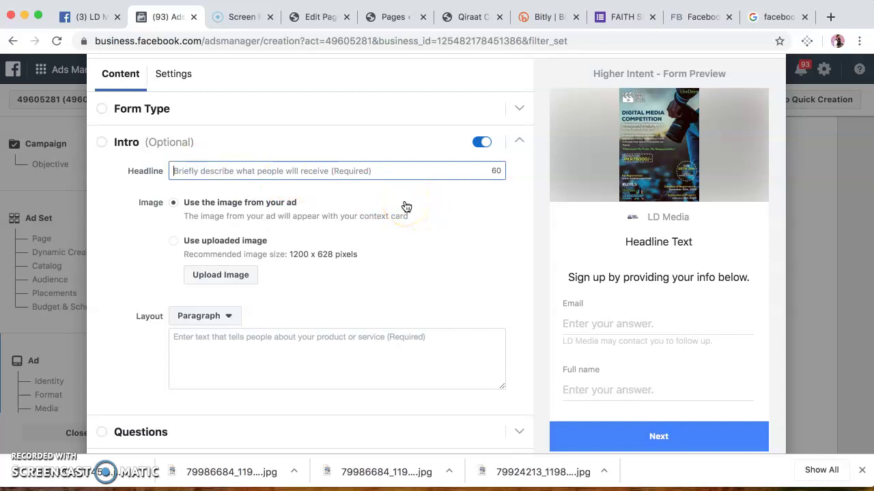
pyautogui.write('L')
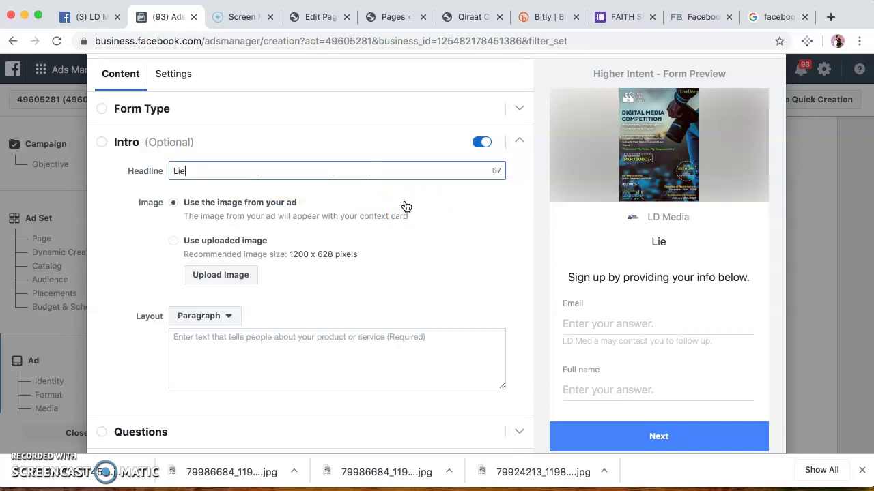
pyautogui.write('ive Deen Media Co')
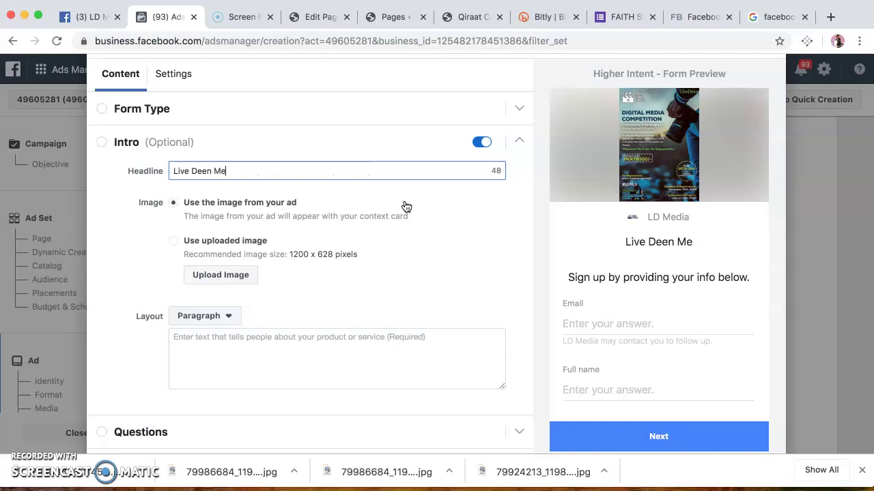
pyautogui.write('mpet')
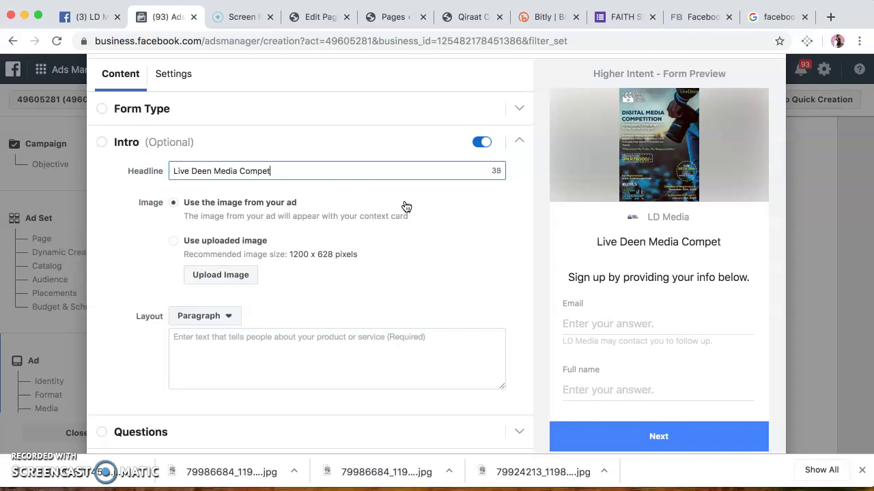
pyautogui.write('etion,')
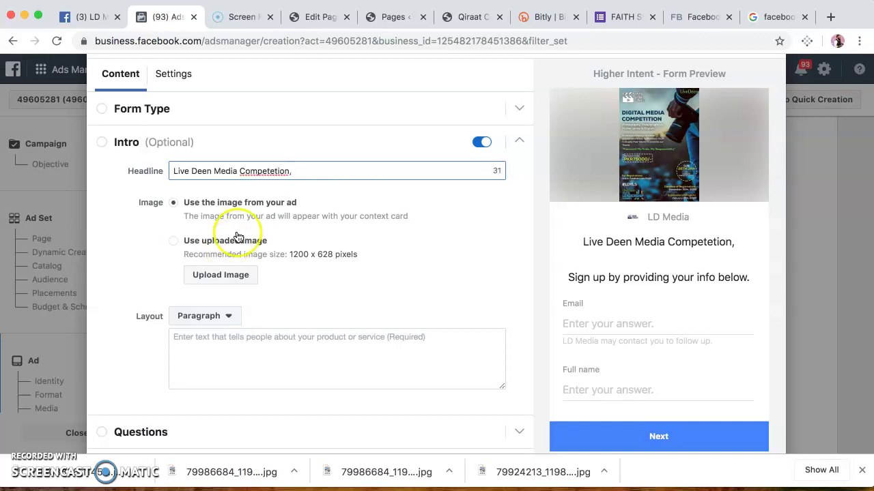
pyautogui.rightClick(279, 172)
pyautogui.click(336, 178)
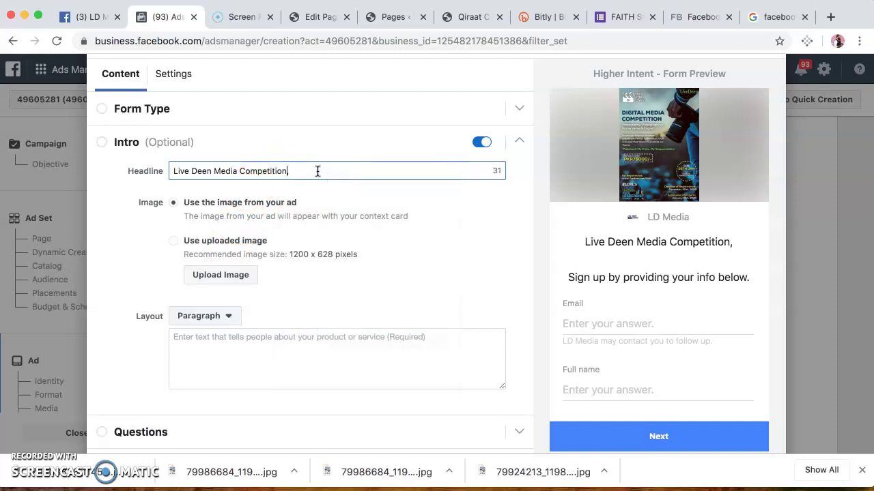
pyautogui.press('BackSpace')
pyautogui.press('BackSpace')
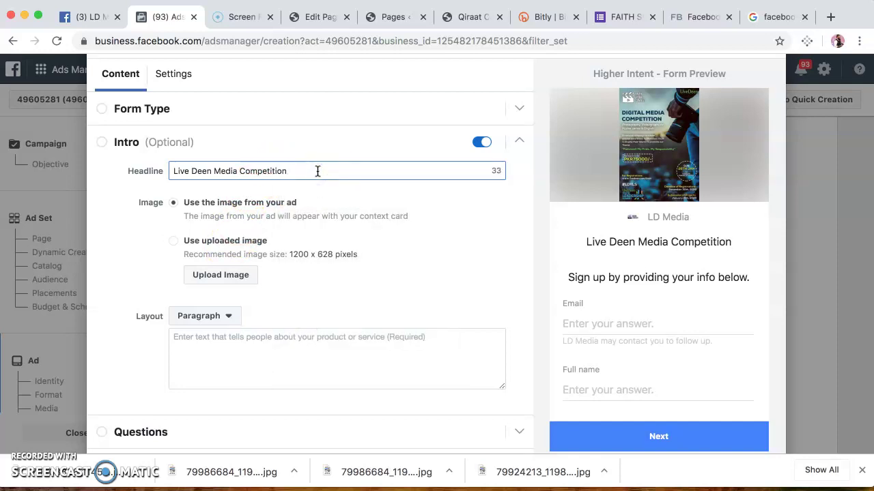
pyautogui.click(317, 172)
# Enter the intro paragraph "Register and Participate and get a chance to win Rs. 75000" and correct the spelling of "Participate".
pyautogui.scroll(-1, 290, 256)
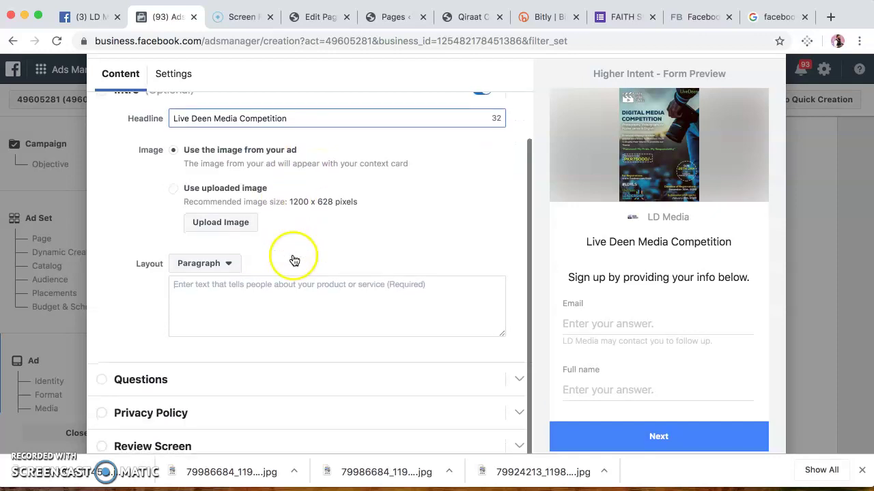
pyautogui.click(306, 288)
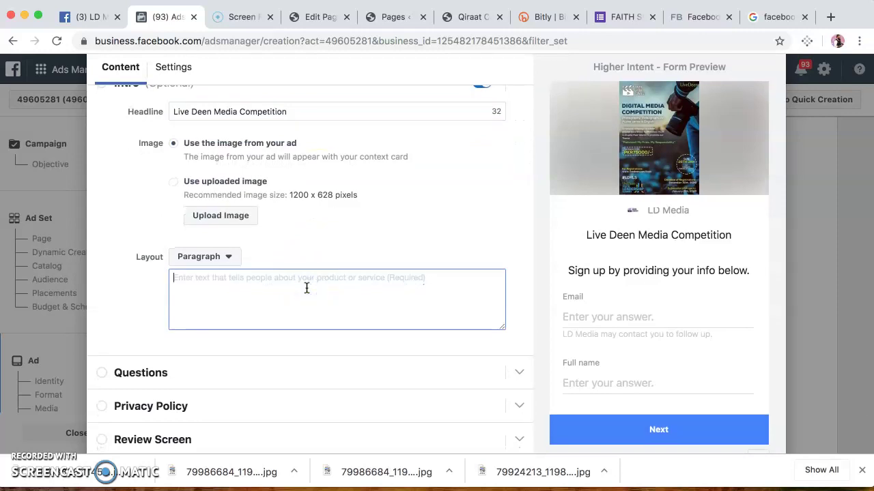
pyautogui.write('Re')
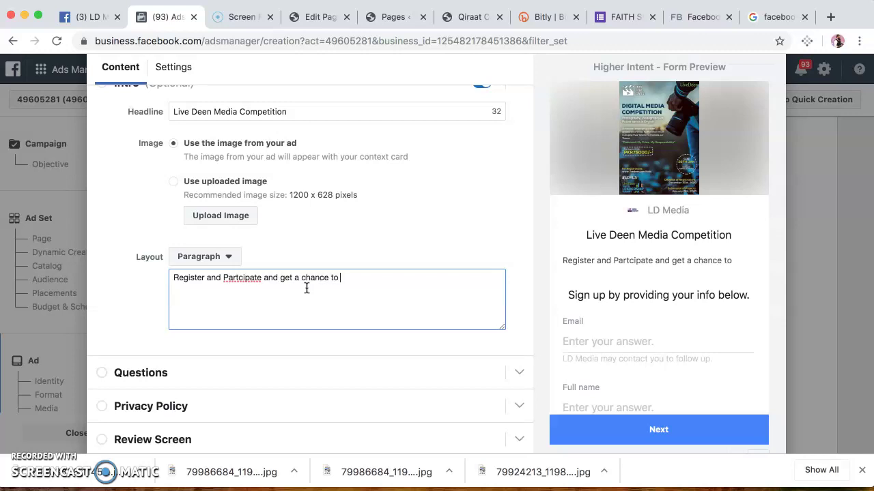
pyautogui.write('s. 75000')
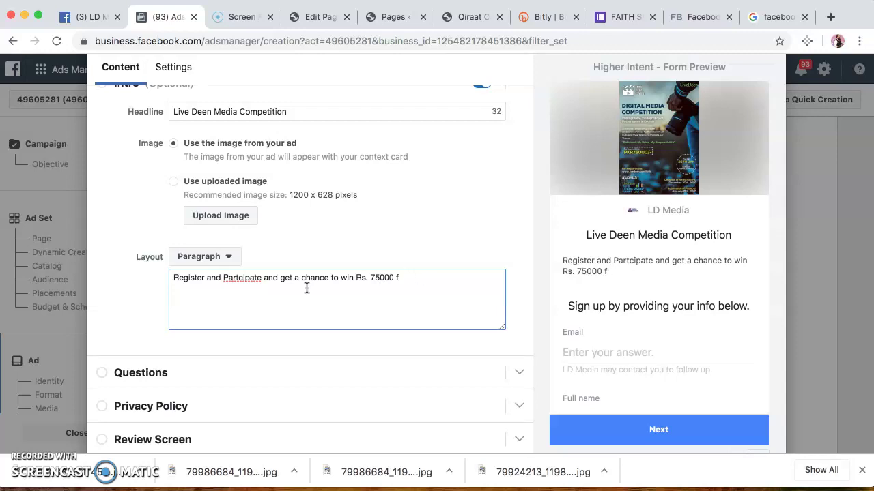
pyautogui.rightClick(254, 279)
pyautogui.click(286, 287)
# Set the headline of the form's questions to "Please Provide Details, our Volunteer will call to confirm.".
pyautogui.scroll(-1, 299, 316)
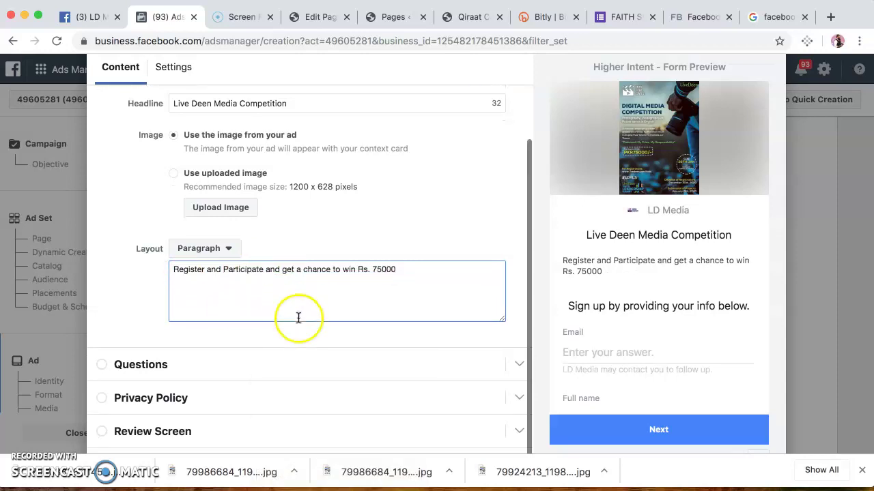
pyautogui.click(459, 360)
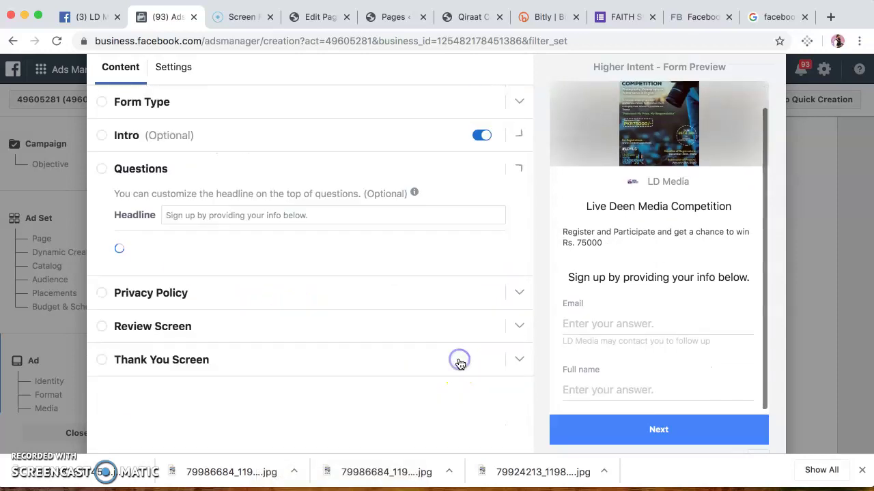
pyautogui.click(222, 217)
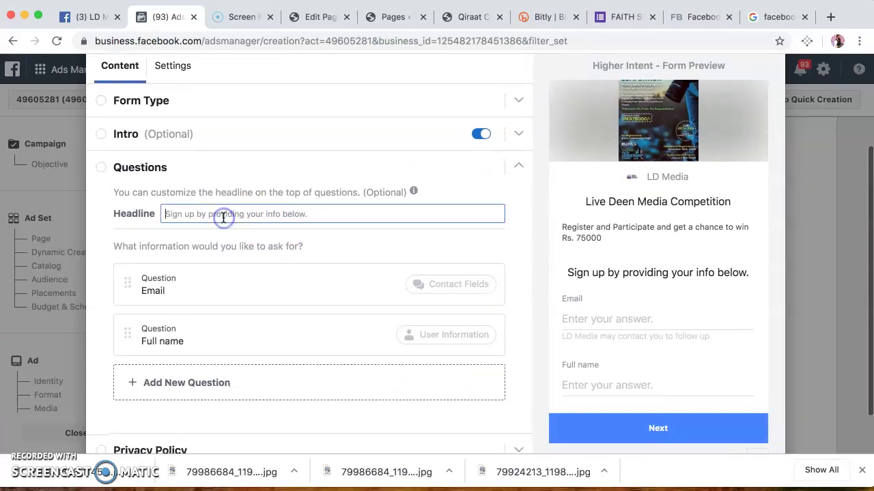
pyautogui.write('Please Provide Details, our ')
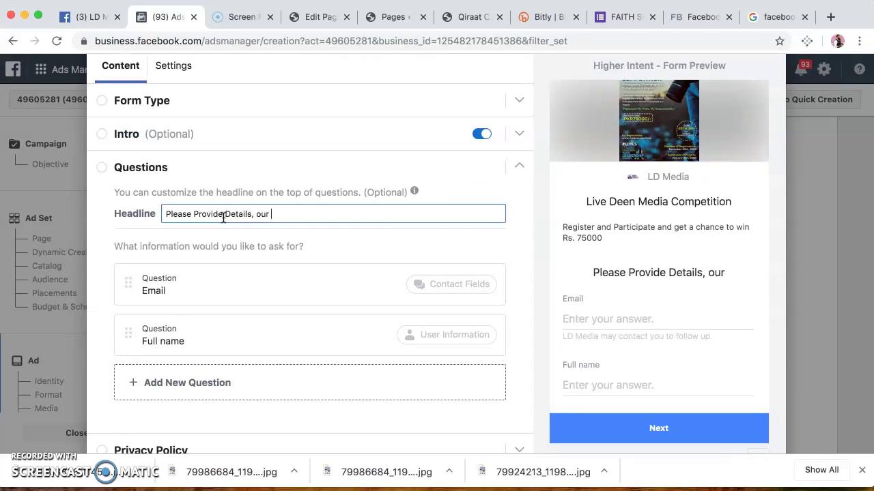
pyautogui.write('Vol')
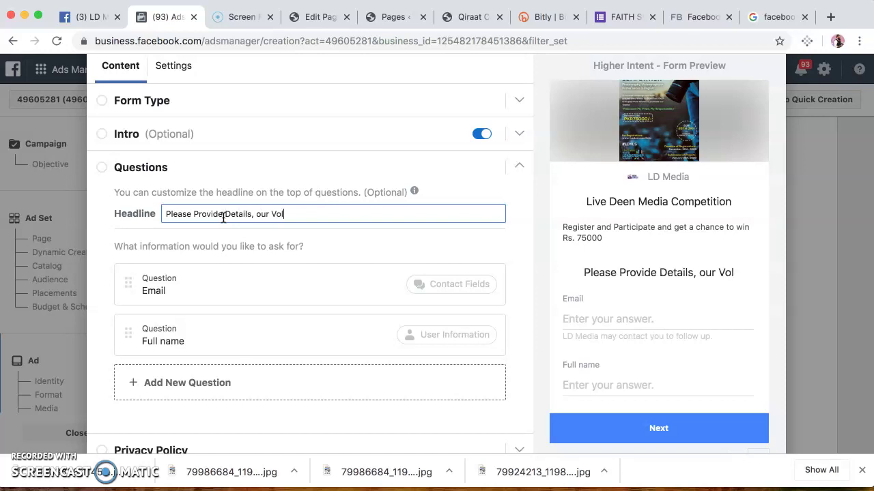
pyautogui.write('unteer wi')
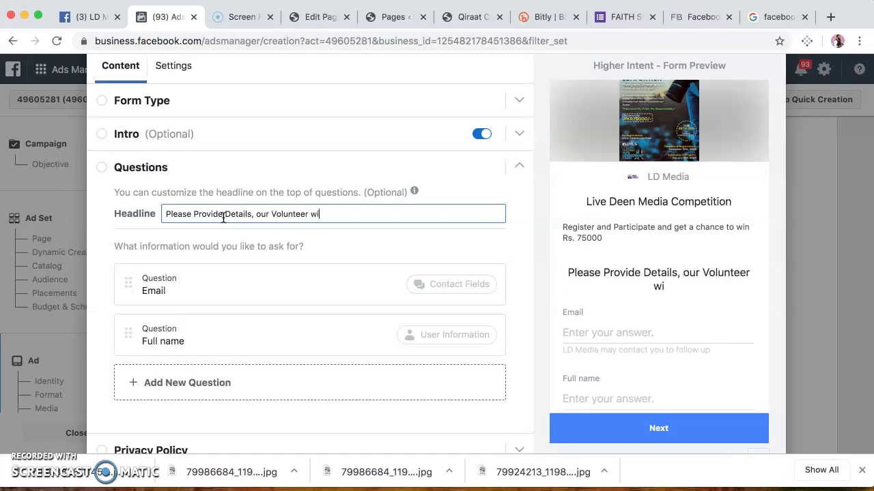
pyautogui.write('ll call to confirm.')
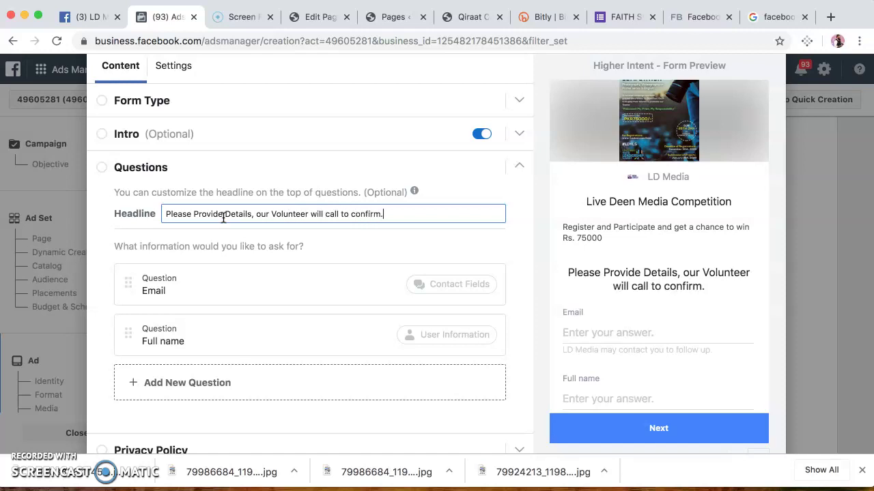
# Look over the email and full name questions and add a prefilled phone number question to the form.
pyautogui.click(217, 292)
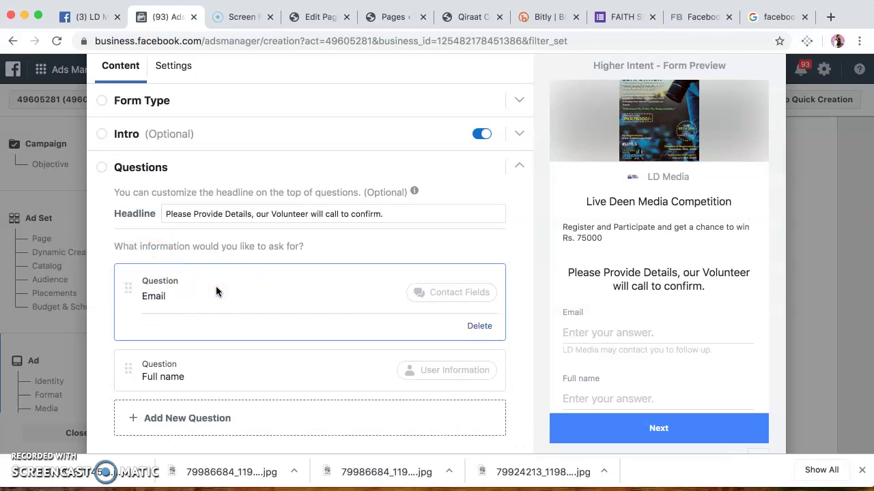
pyautogui.click(211, 371)
pyautogui.click(211, 423)
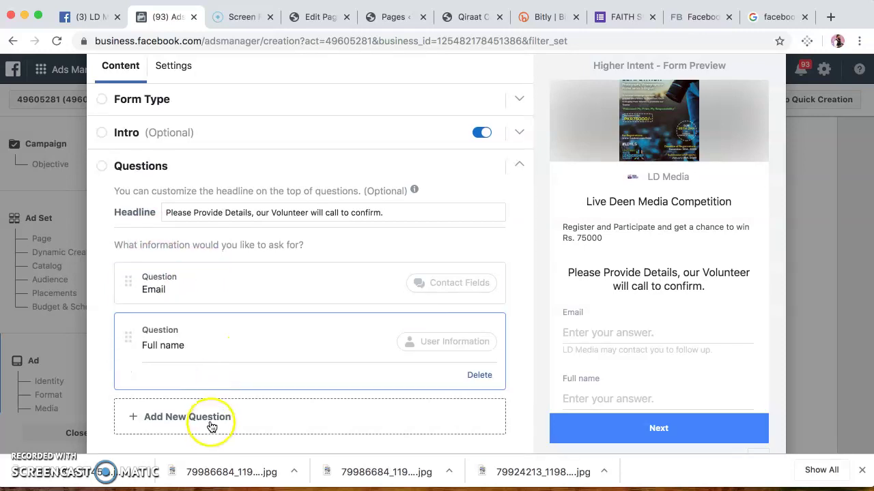
pyautogui.moveTo(248, 242)
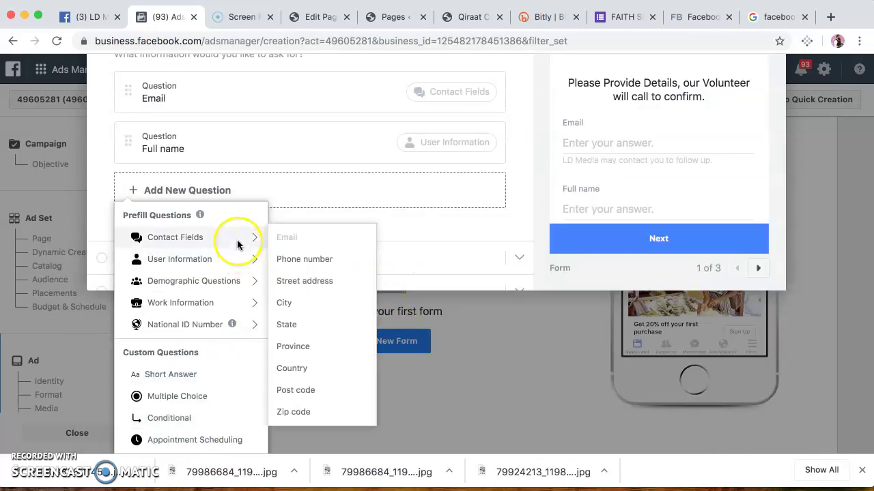
pyautogui.click(316, 260)
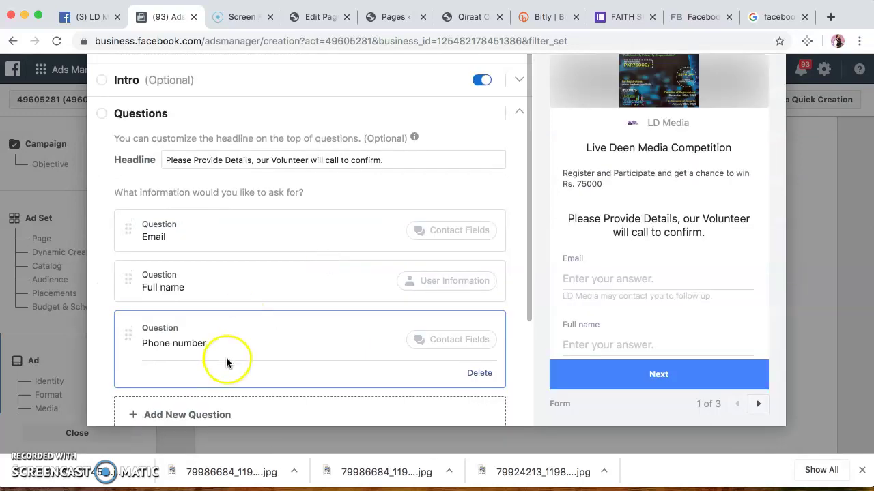
pyautogui.scroll(-3, 297, 329)
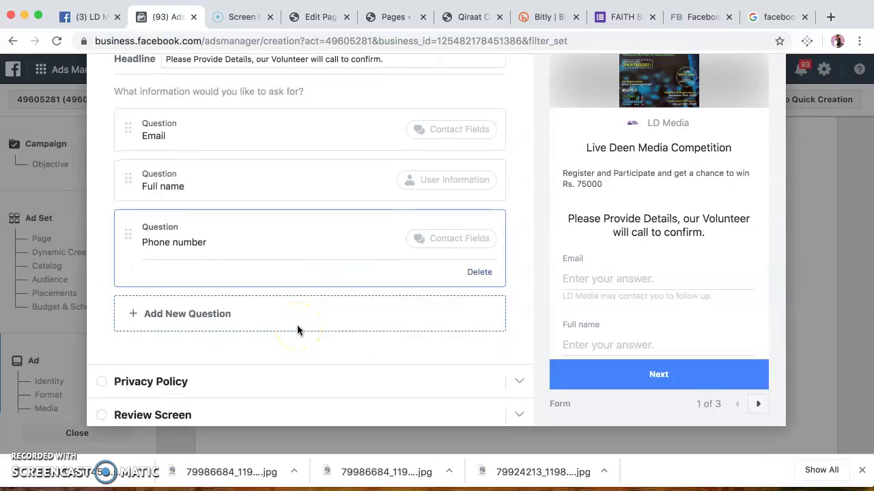
pyautogui.scroll(-1, 297, 329)
pyautogui.click(269, 342)
pyautogui.click(257, 213)
pyautogui.click(257, 213)
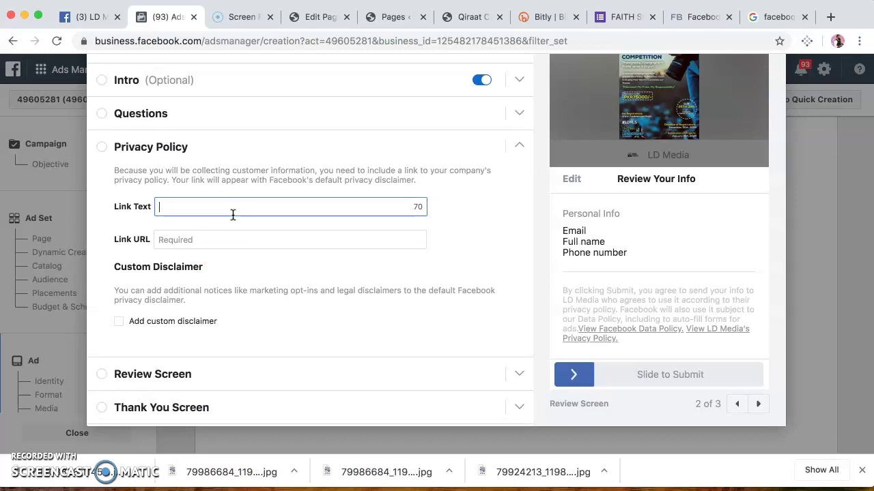
pyautogui.click(205, 241)
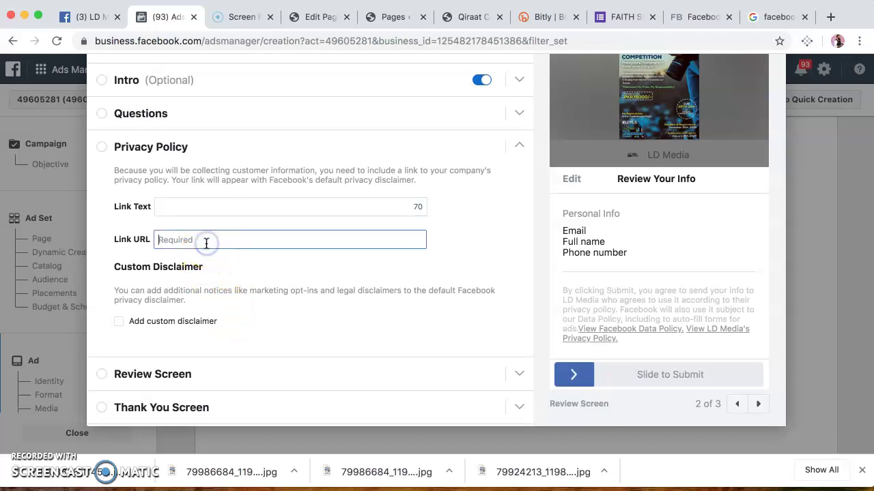
pyautogui.write('www.livedeen.com/ldyls')
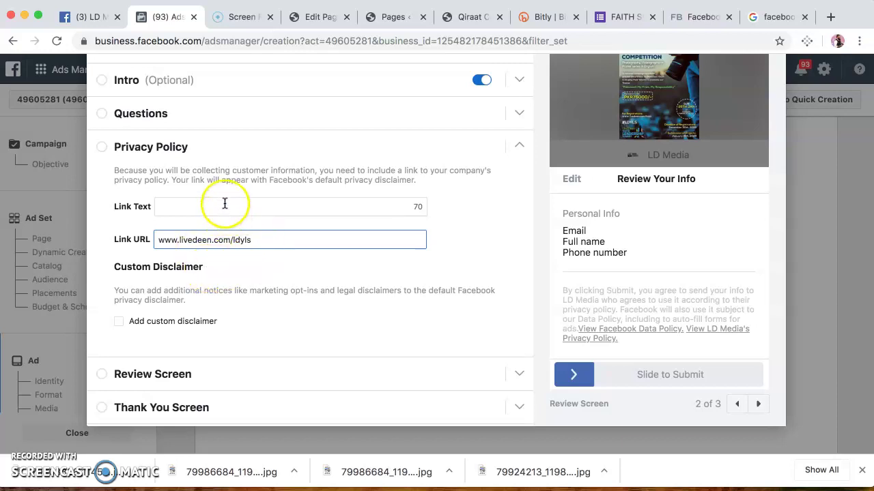
pyautogui.click(225, 204)
pyautogui.write('Terms and Conditions')
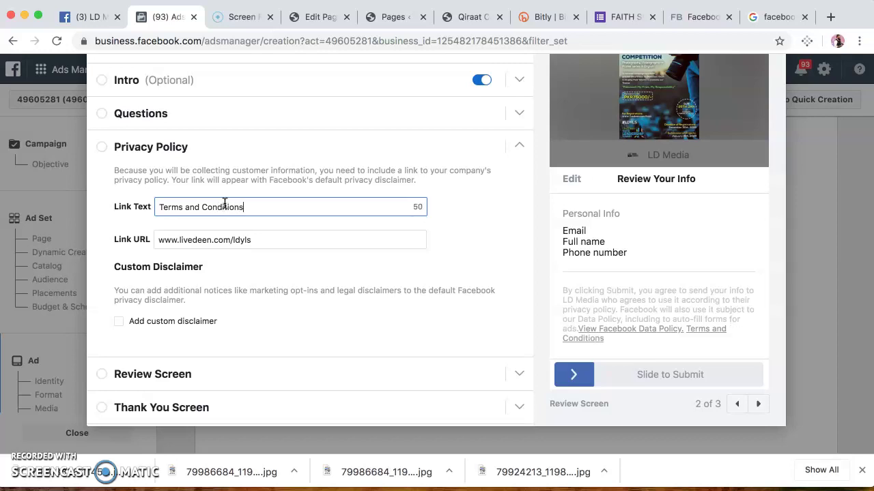
pyautogui.click(264, 243)
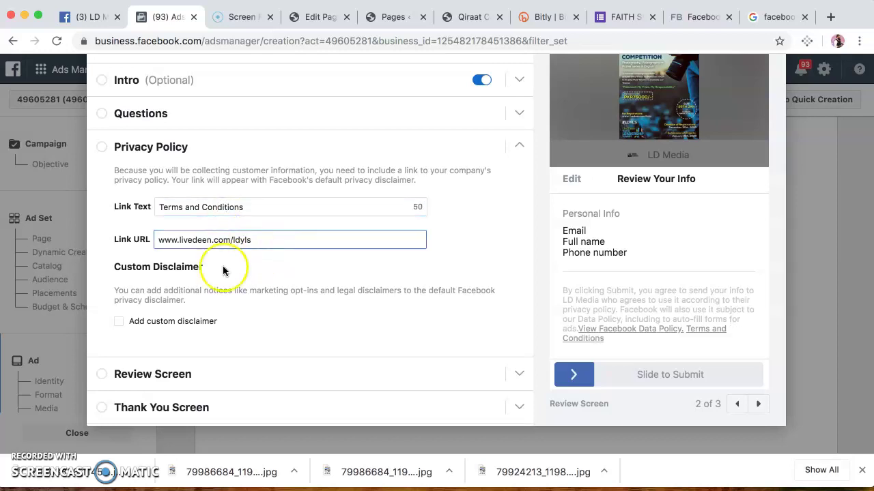
pyautogui.click(176, 373)
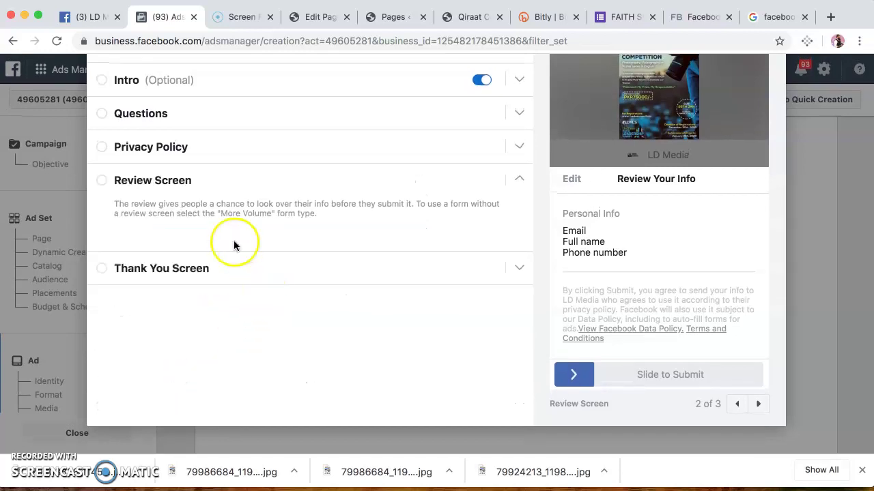
pyautogui.click(222, 268)
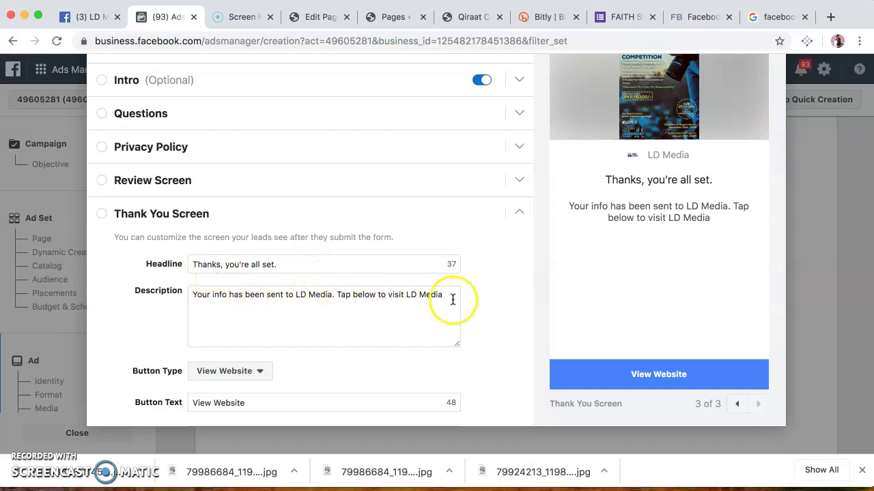
pyautogui.scroll(-2, 414, 324)
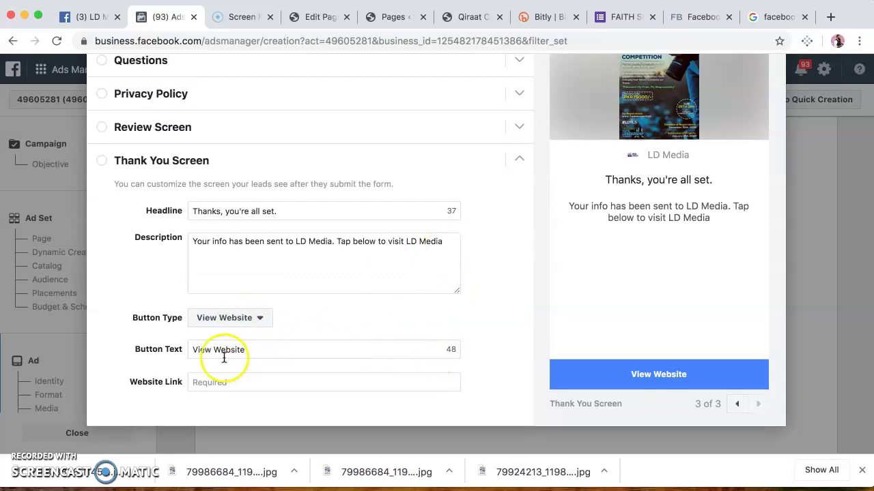
pyautogui.click(215, 382)
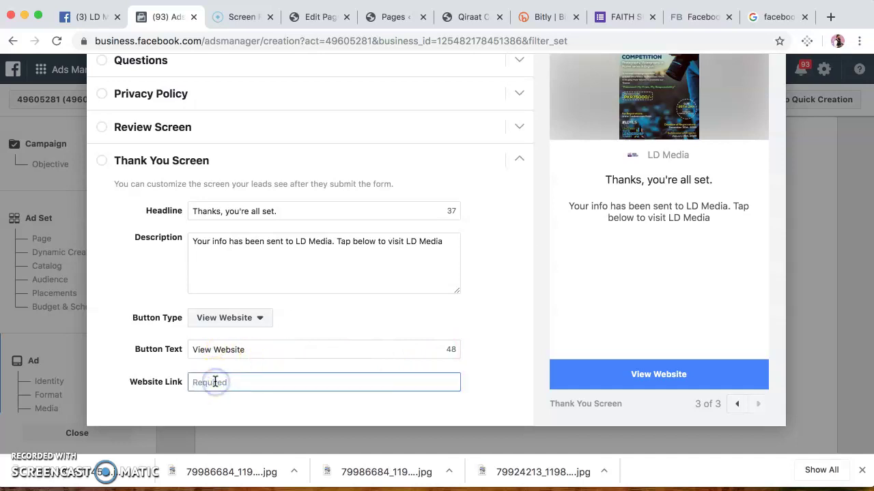
pyautogui.write('www.livedeen.com/ldyls')
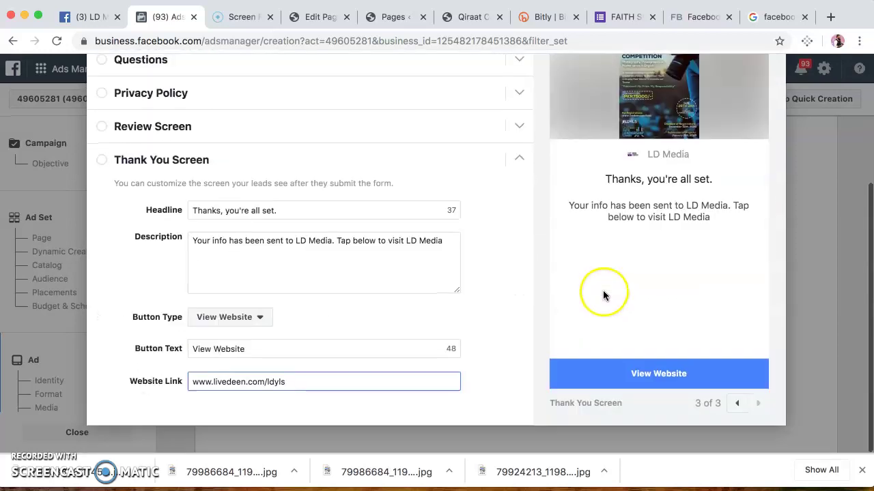
pyautogui.scroll(5, 488, 348)
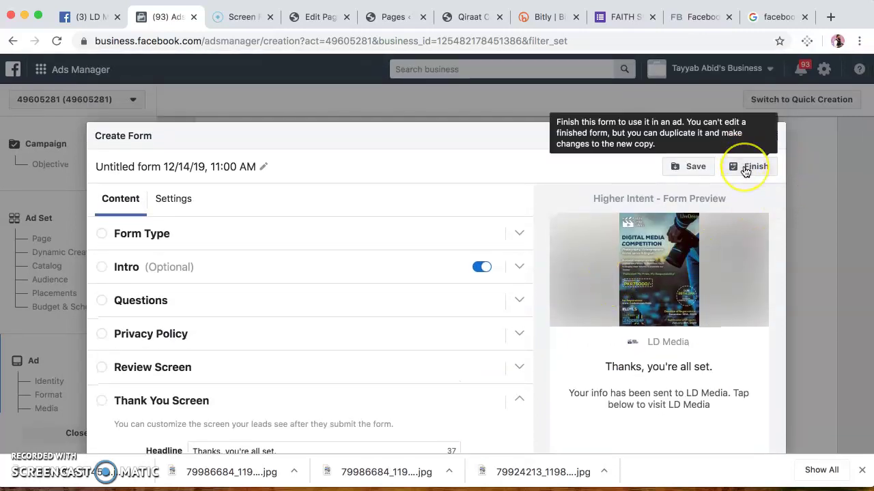
# Save the instant form and finish it so that it can be used in the ad.
pyautogui.click(696, 167)
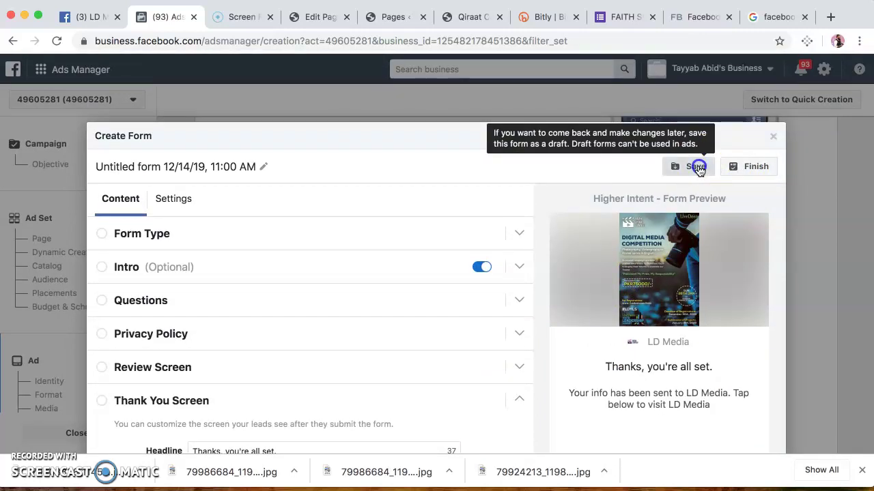
pyautogui.click(681, 171)
pyautogui.click(749, 172)
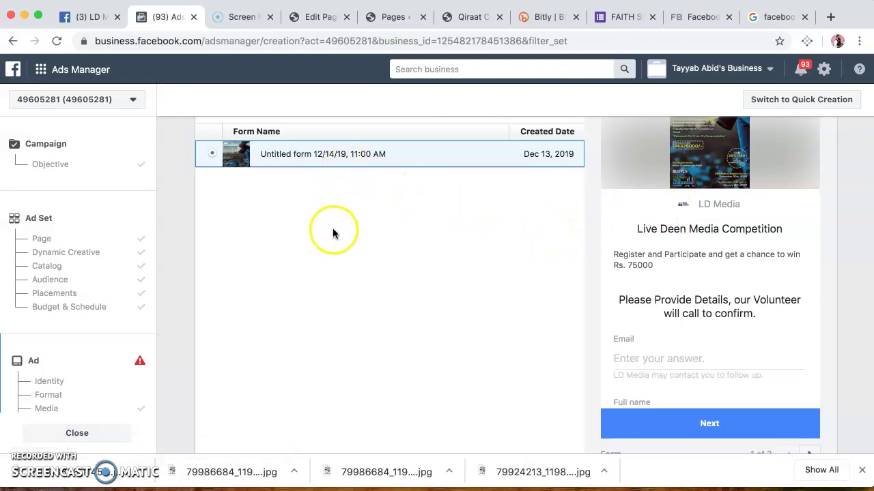
# Look over the finished form's preview with its intro and contact questions, and the ad's tracking settings.
pyautogui.scroll(-2, 341, 237)
pyautogui.scroll(1, 341, 237)
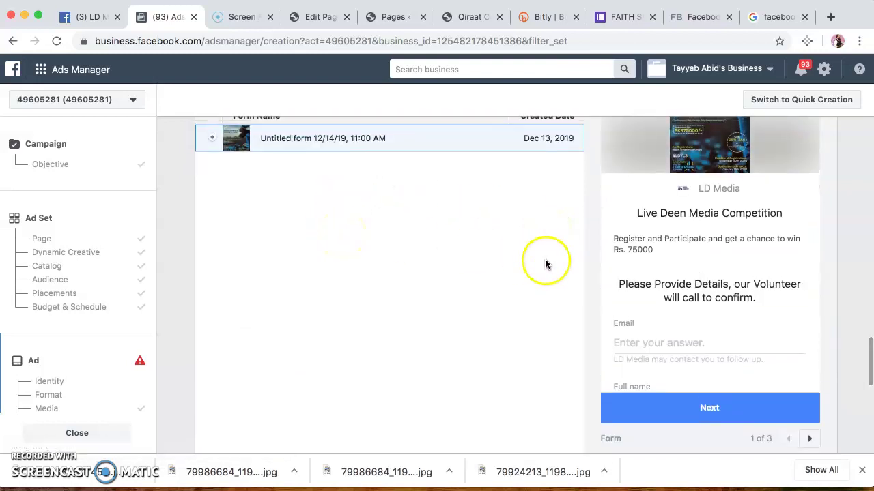
pyautogui.scroll(5, 537, 263)
pyautogui.scroll(-3, 537, 263)
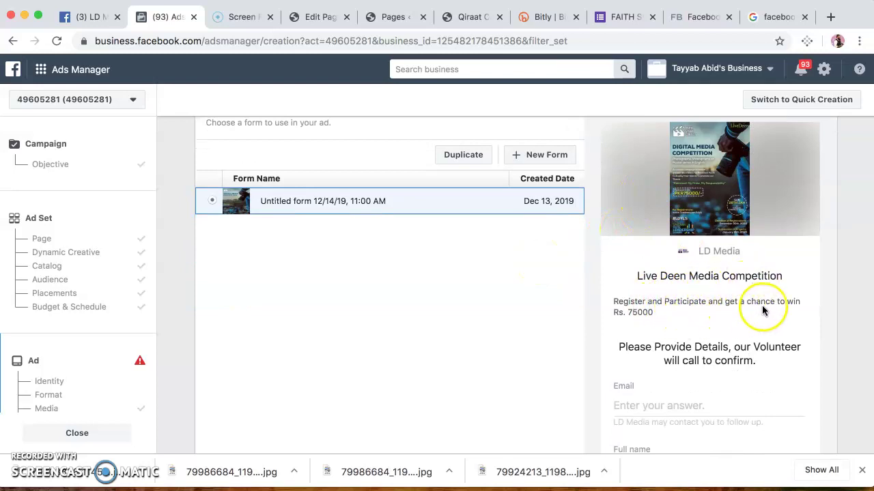
pyautogui.scroll(-3, 655, 324)
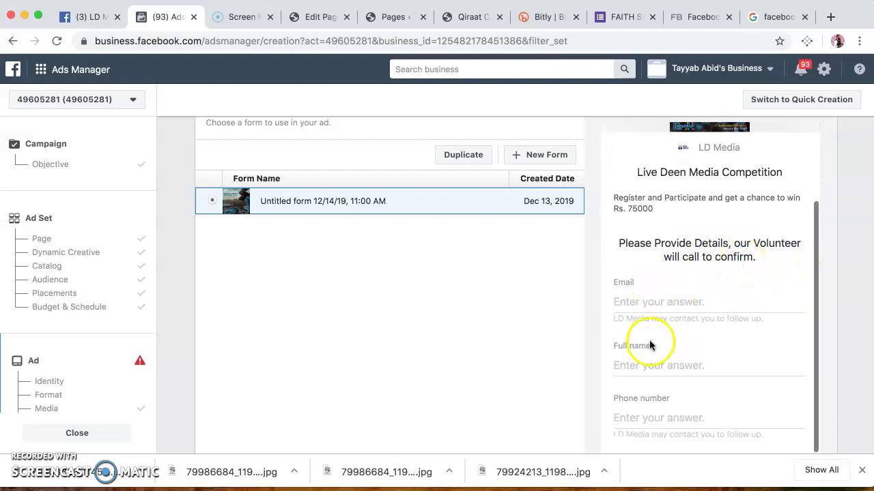
pyautogui.scroll(-5, 645, 353)
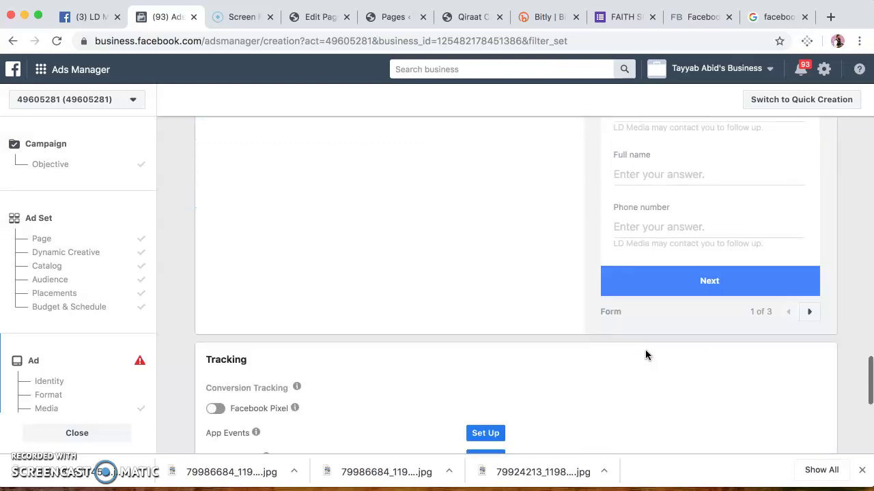
pyautogui.scroll(-3, 522, 303)
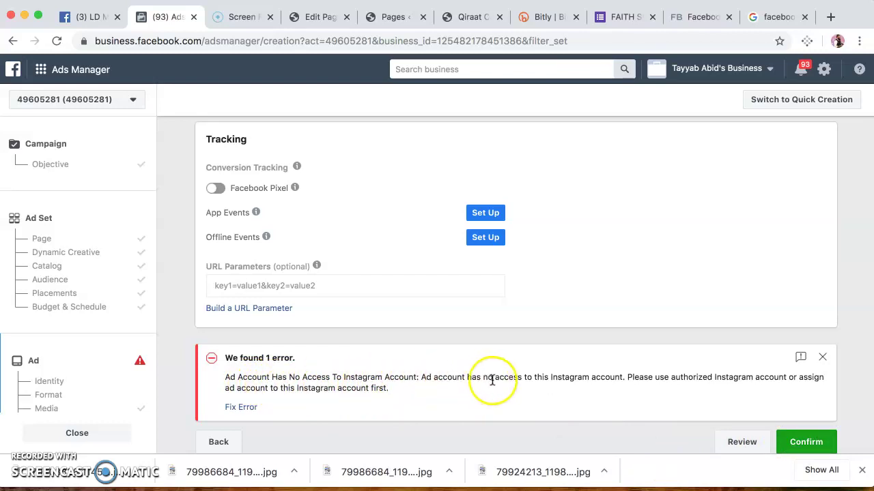
# Check the ad's Identity settings for available Instagram accounts in response to the Instagram access error.
pyautogui.click(613, 380)
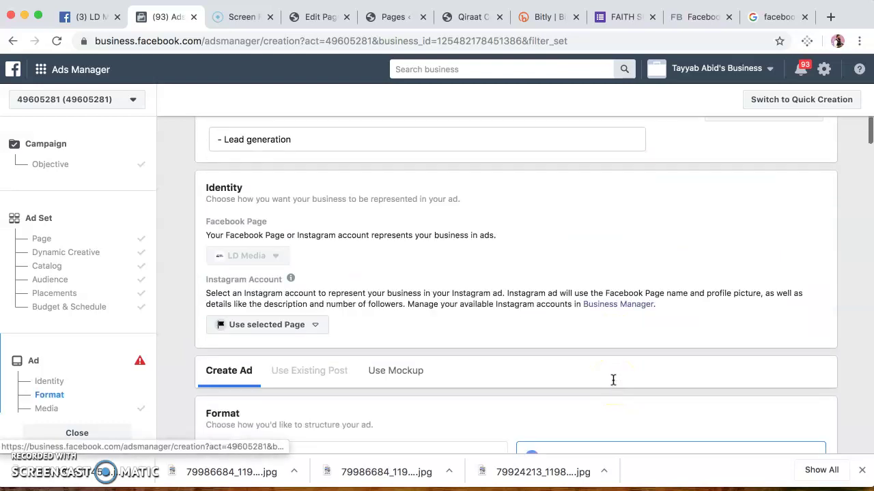
pyautogui.scroll(1, 613, 380)
pyautogui.scroll(-2, 613, 380)
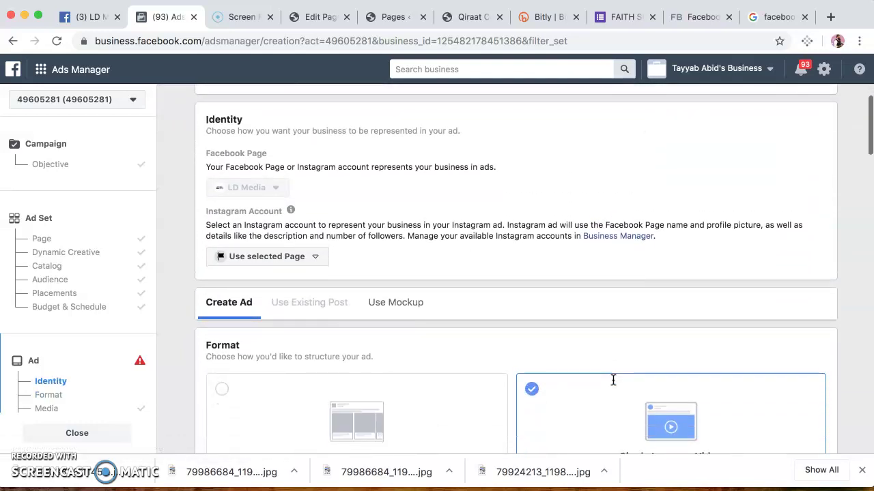
pyautogui.click(292, 256)
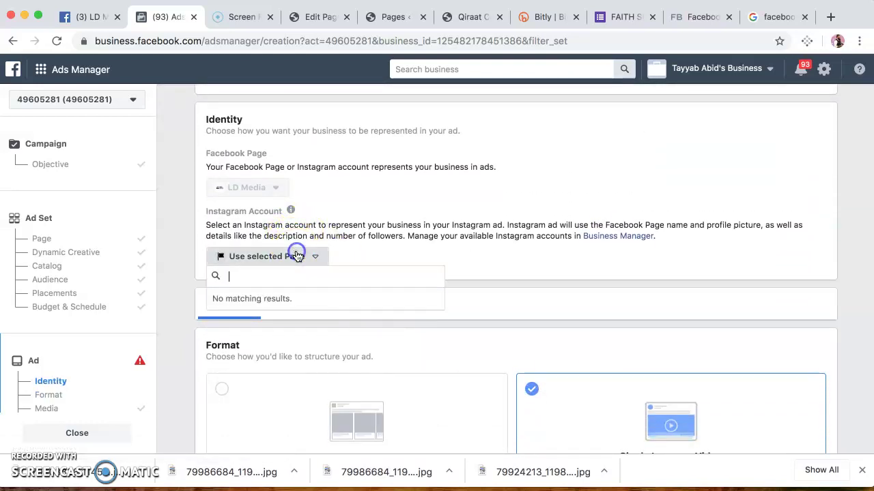
pyautogui.click(337, 237)
# Remove Instagram as a placement and confirm the lead ad for publishing.
pyautogui.scroll(-10, 351, 231)
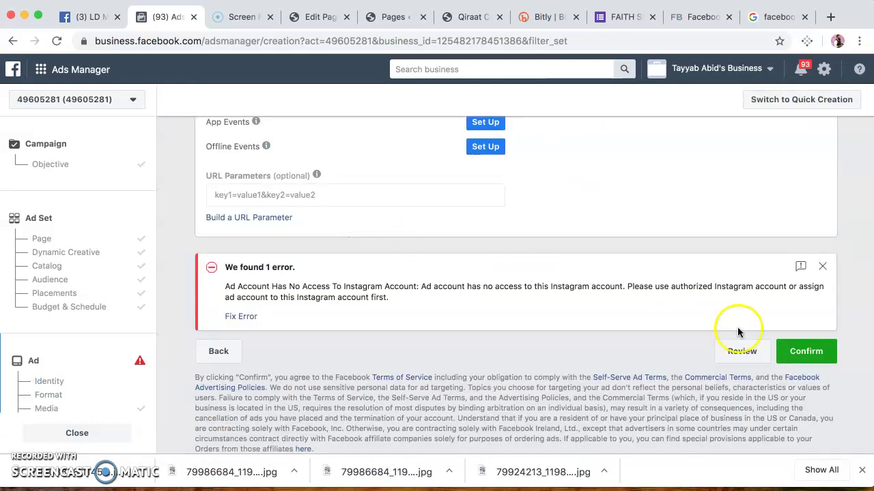
pyautogui.click(807, 351)
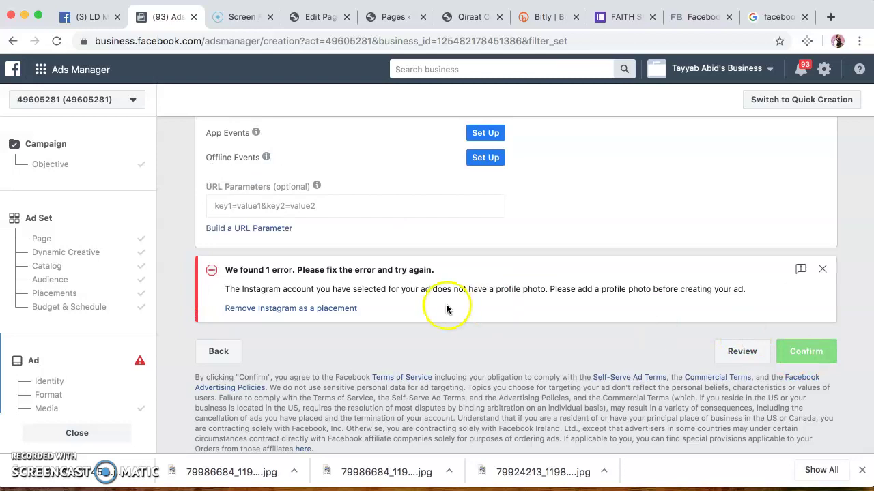
pyautogui.click(305, 313)
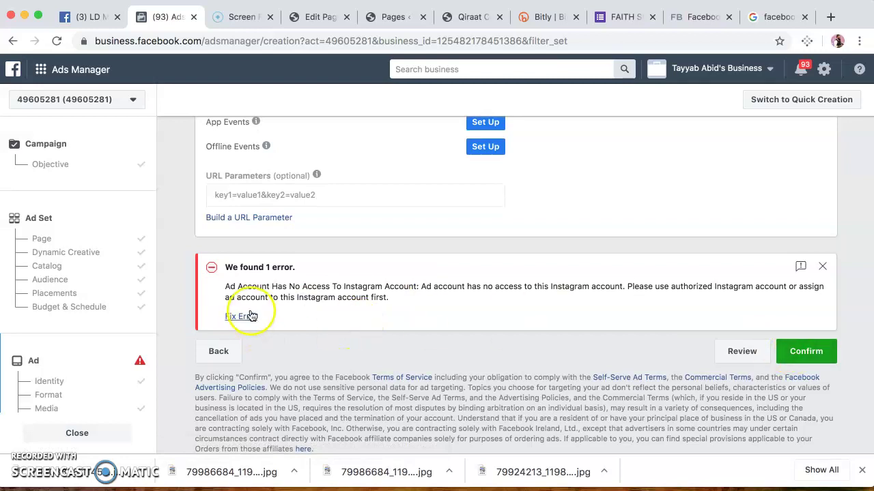
pyautogui.click(792, 348)
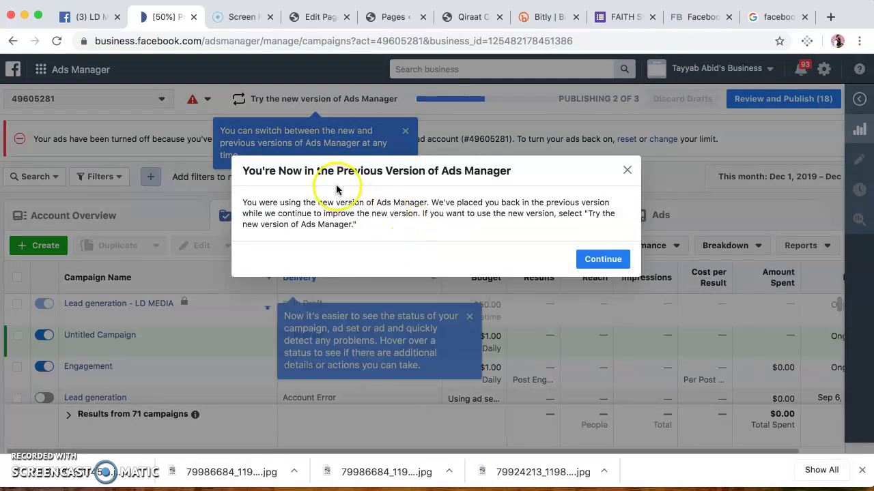
# Dismiss the version and delivery notices, and rename Untitled Campaign to "LD - Media Form", saving the name to draft.
pyautogui.click(627, 170)
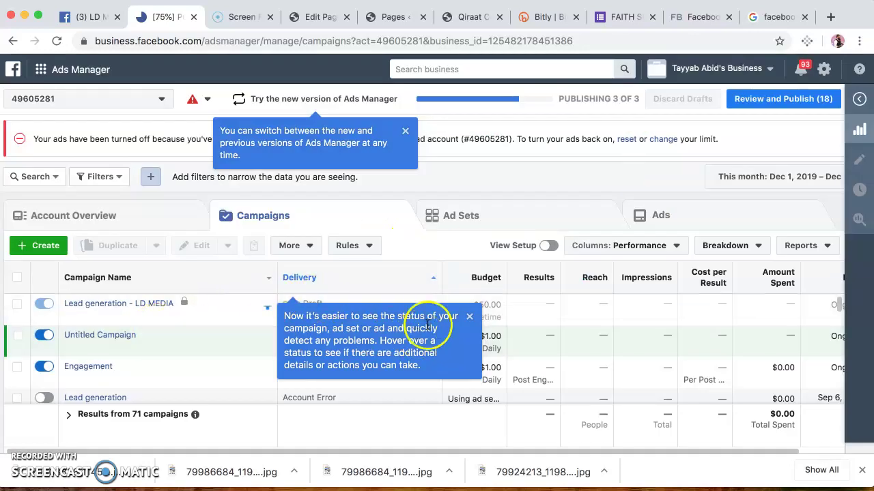
pyautogui.click(469, 317)
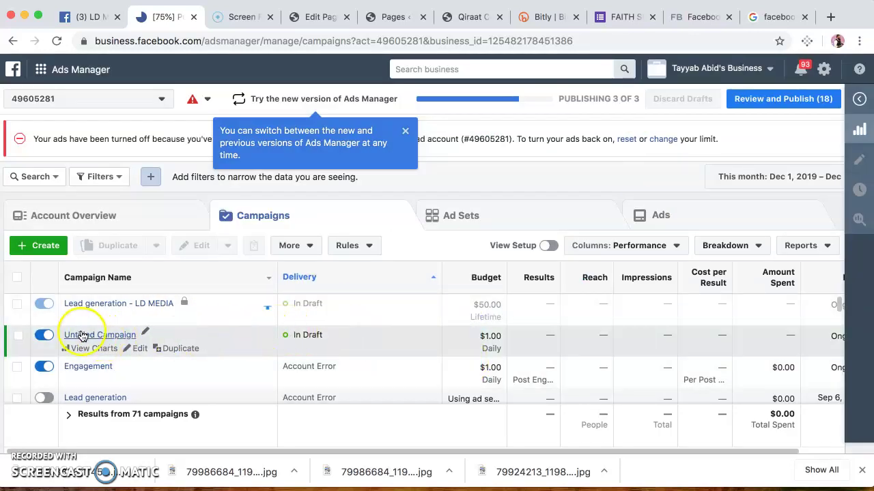
pyautogui.click(144, 332)
pyautogui.doubleClick(159, 364)
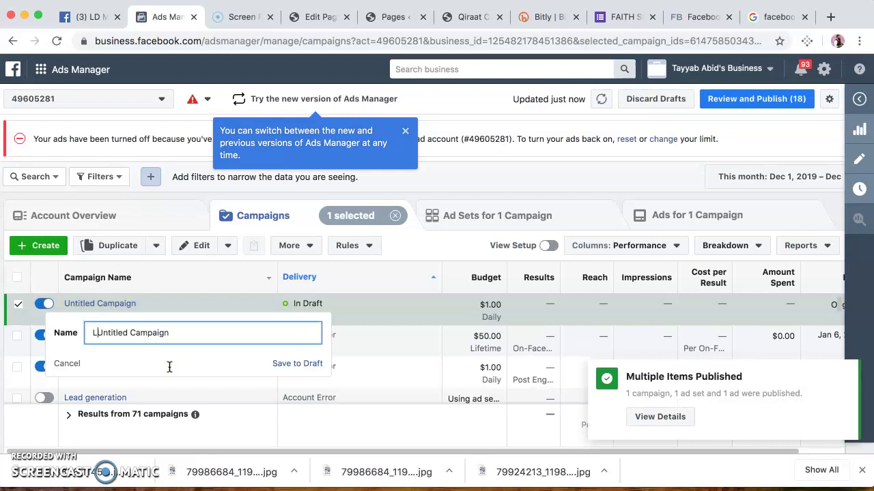
pyautogui.hotkey('ctrl', 'a')
pyautogui.write('LED')
pyautogui.write(' - Me')
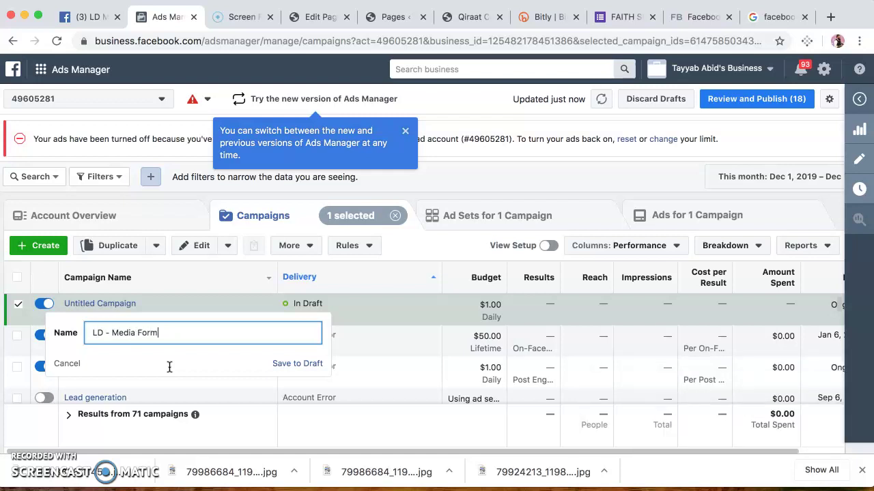
pyautogui.click(421, 253)
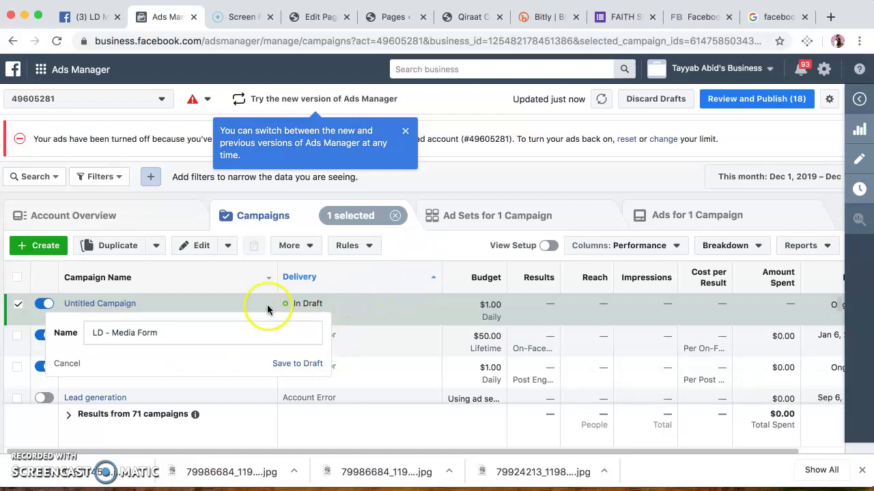
pyautogui.click(440, 242)
pyautogui.click(455, 246)
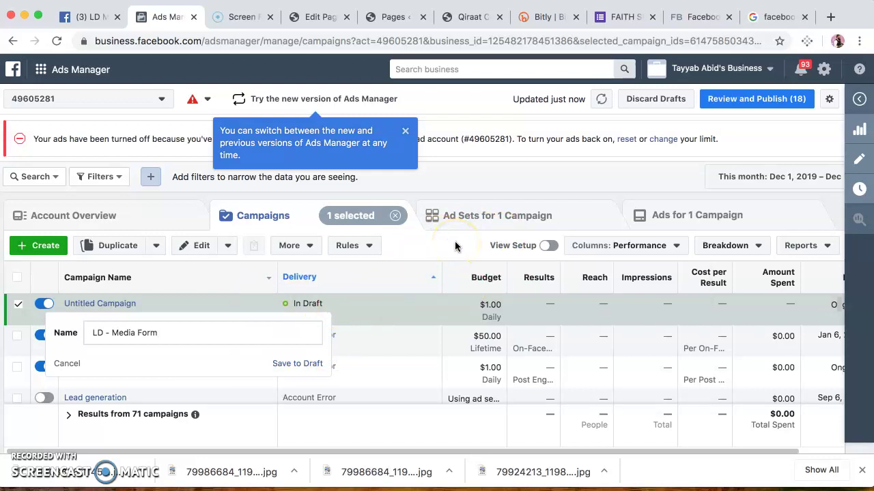
pyautogui.click(295, 363)
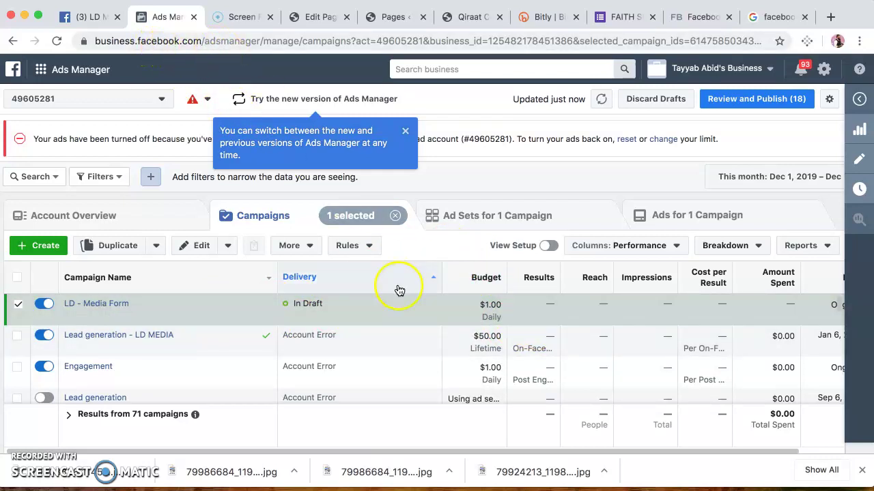
# Glance through the campaign list and switch to the LD Media Facebook page.
pyautogui.scroll(-2, 383, 342)
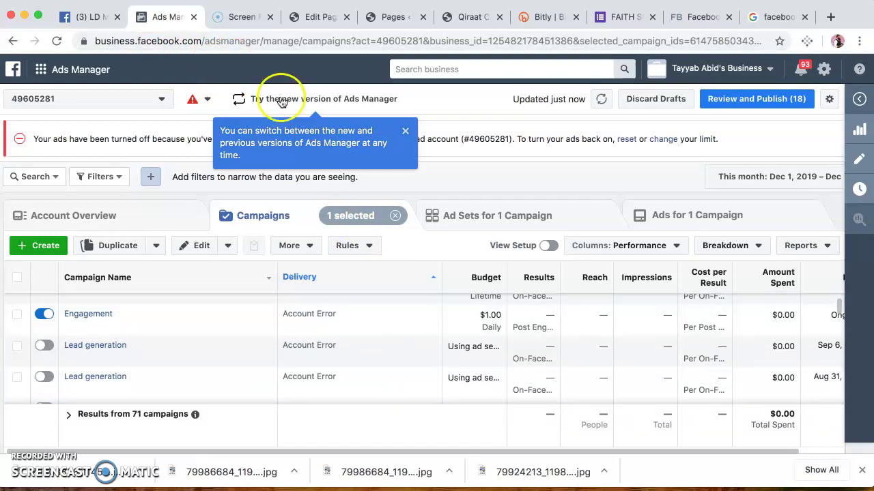
pyautogui.click(108, 22)
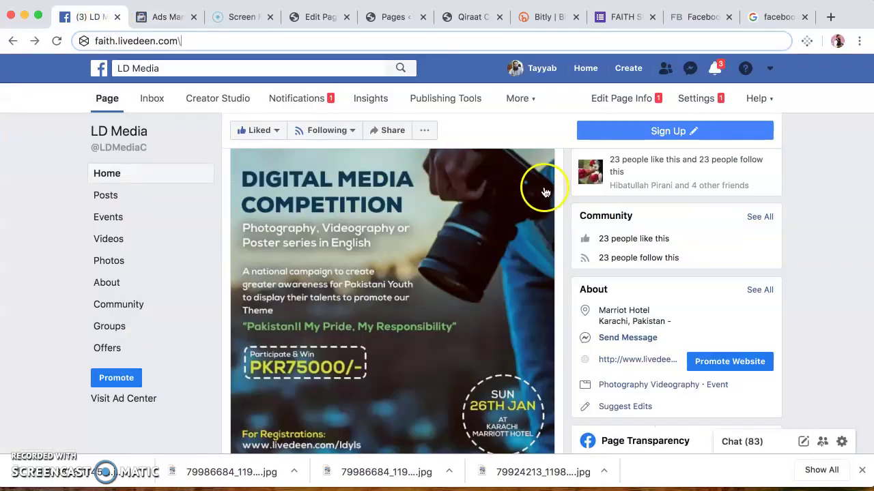
pyautogui.click(177, 42)
pyautogui.write('\\')
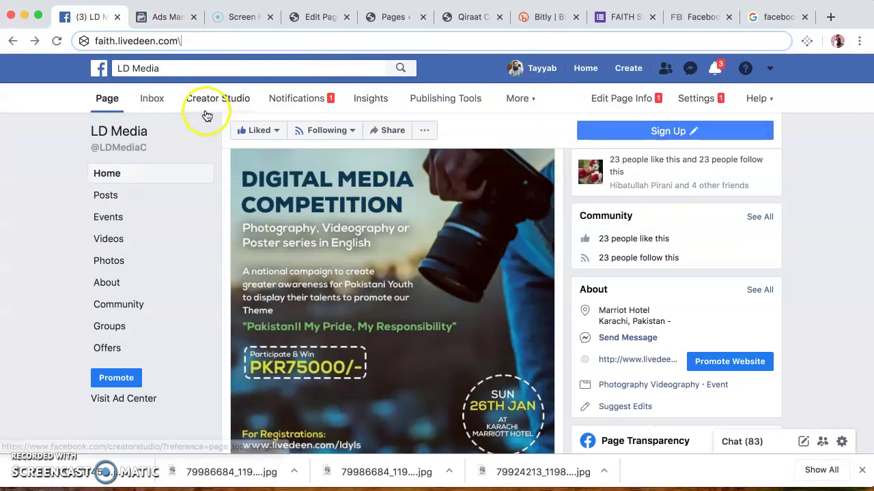
pyautogui.click(755, 98)
pyautogui.click(830, 130)
pyautogui.click(632, 97)
pyautogui.click(688, 100)
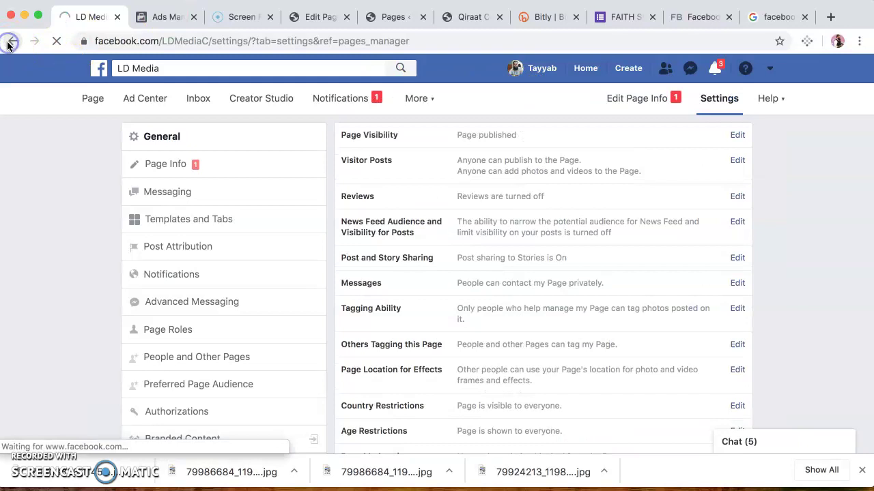
pyautogui.click(11, 41)
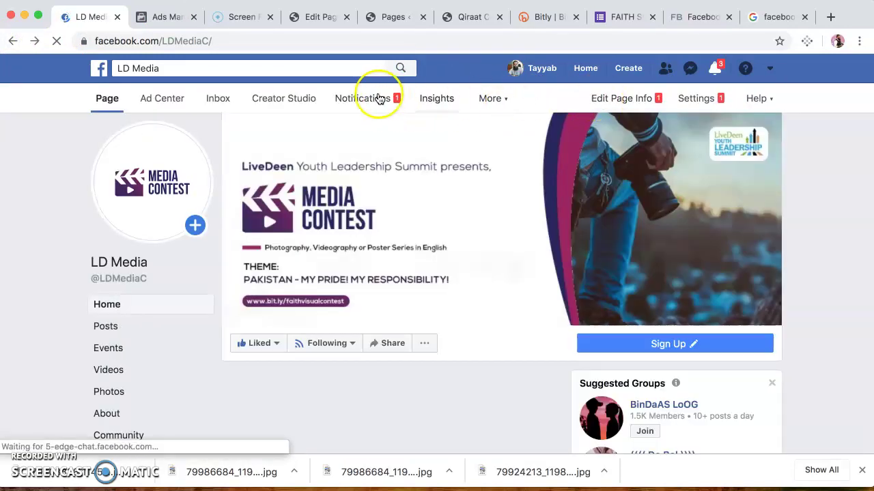
# Open the lead ads Forms Library in the LD Media page's Publishing Tools and dismiss the events tip.
pyautogui.click(490, 98)
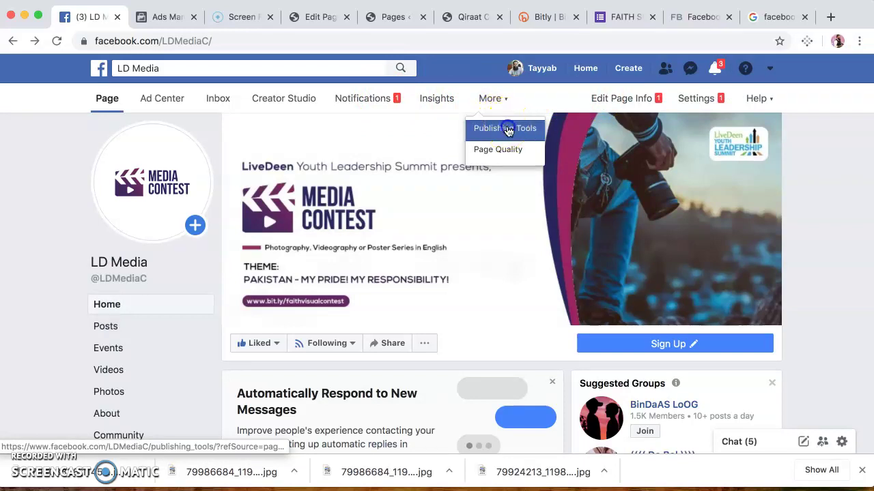
pyautogui.click(503, 129)
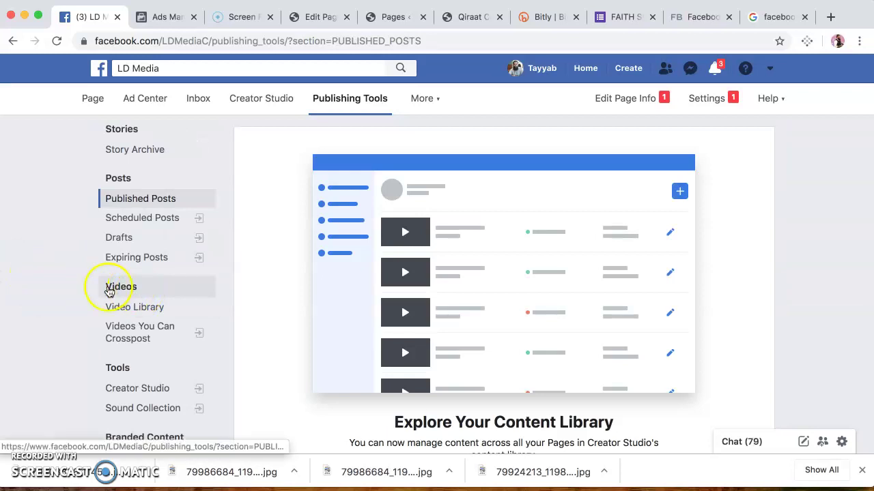
pyautogui.scroll(-3, 43, 303)
pyautogui.scroll(-2, 46, 307)
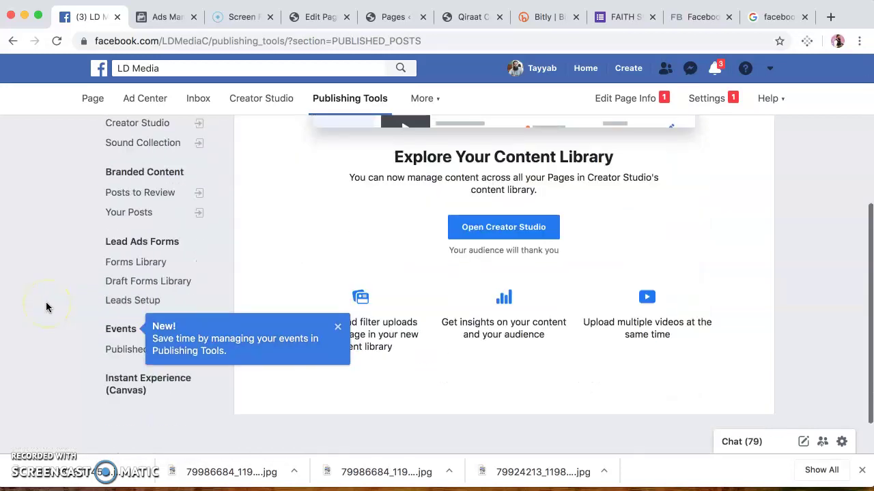
pyautogui.click(148, 267)
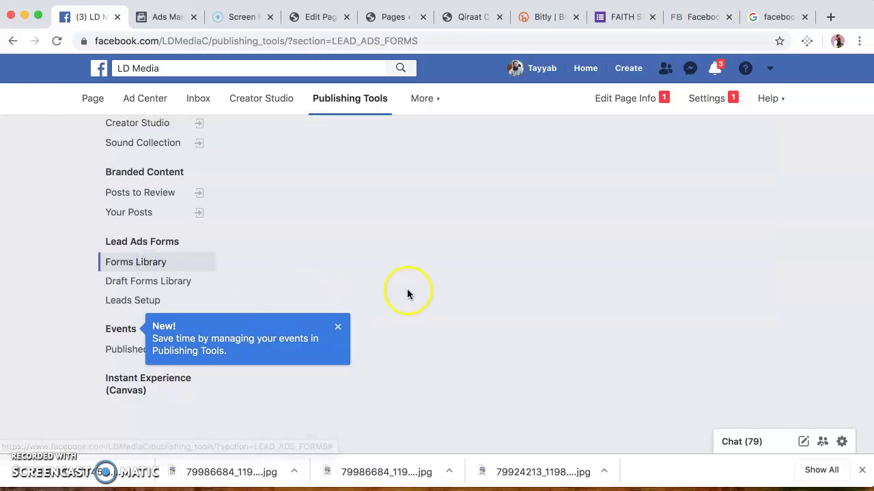
pyautogui.click(337, 327)
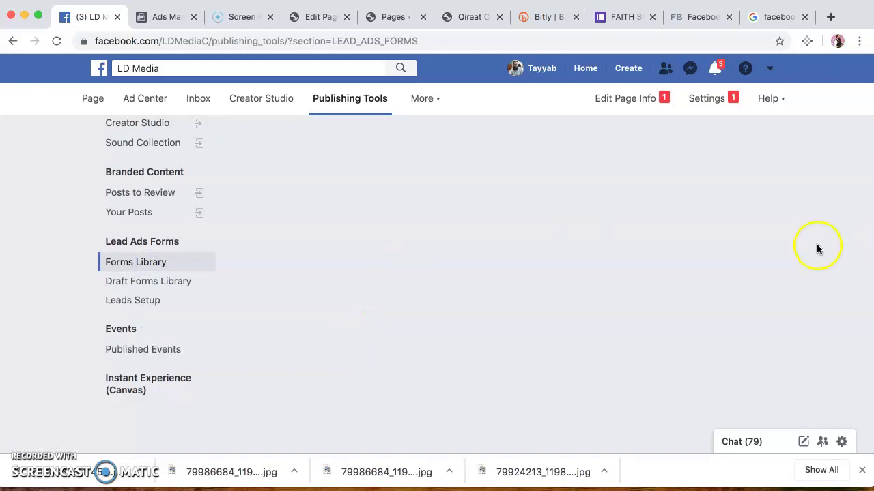
# Examine the sign-up form's entry in the Forms Library, including its status, leads count and lead download option.
pyautogui.scroll(3, 634, 275)
pyautogui.scroll(3, 634, 275)
pyautogui.moveTo(415, 244)
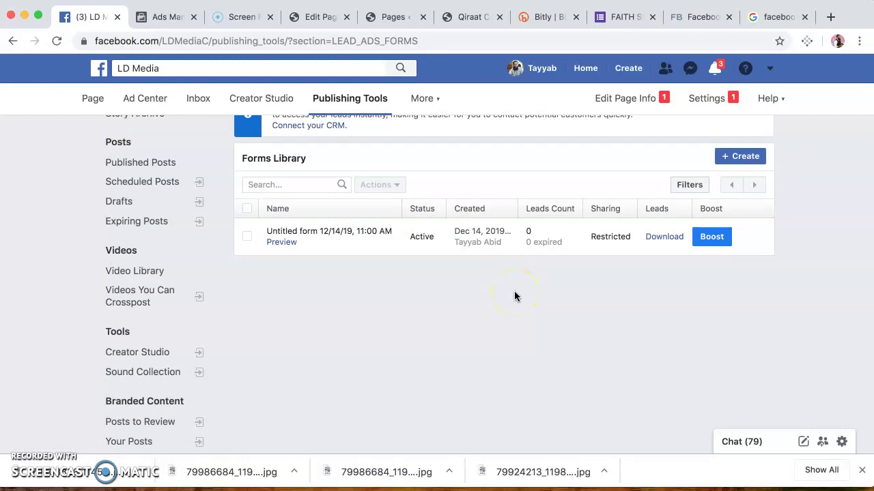
pyautogui.scroll(1, 515, 296)
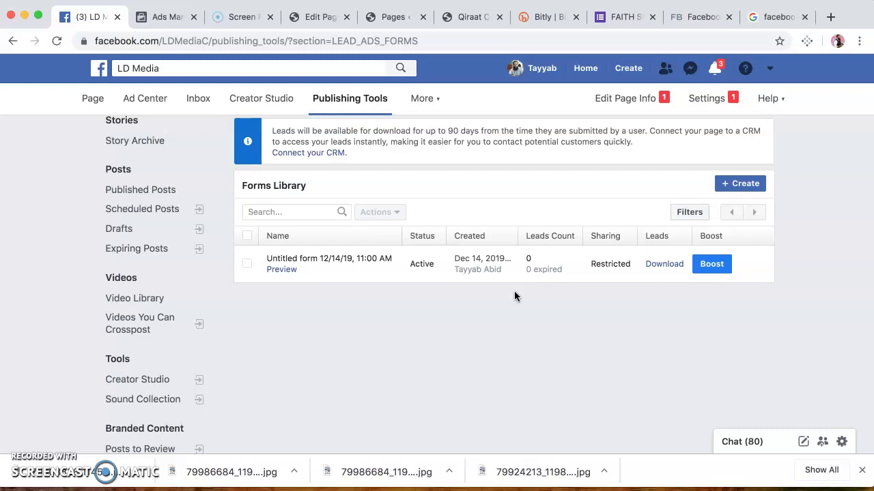
pyautogui.click(558, 318)
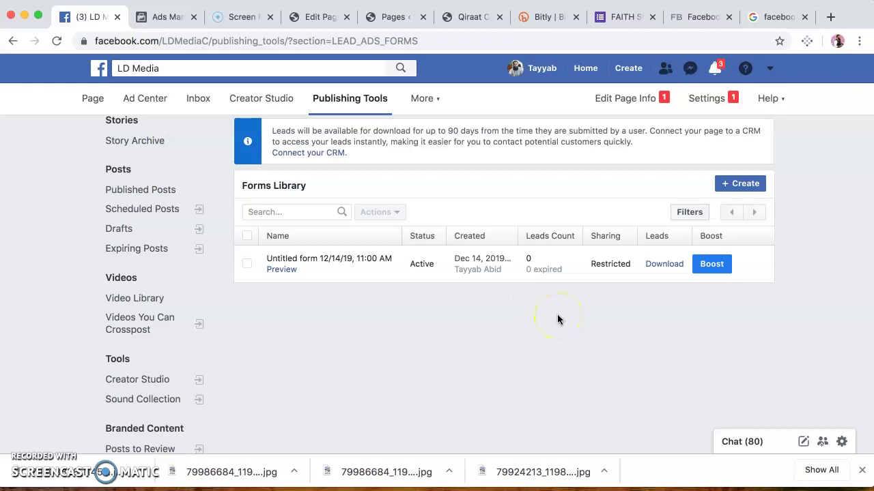